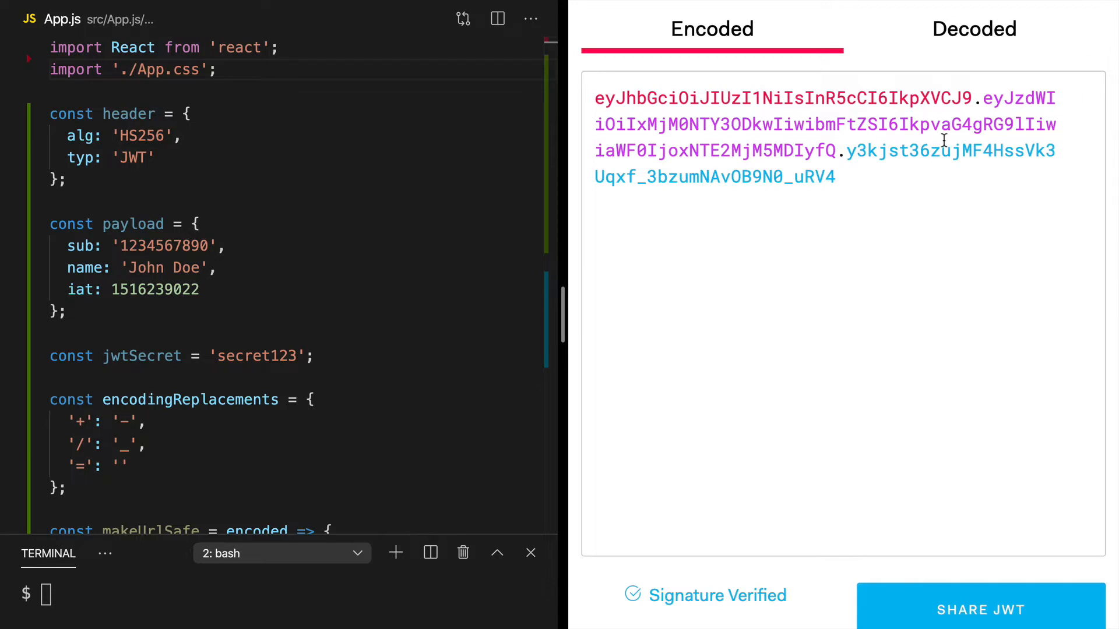
Step: Compare the header, payload and jwtSecret definitions in App.js with jwt.io's decoded and encoded token
{"action": "left_click", "coordinate": [972, 34]}
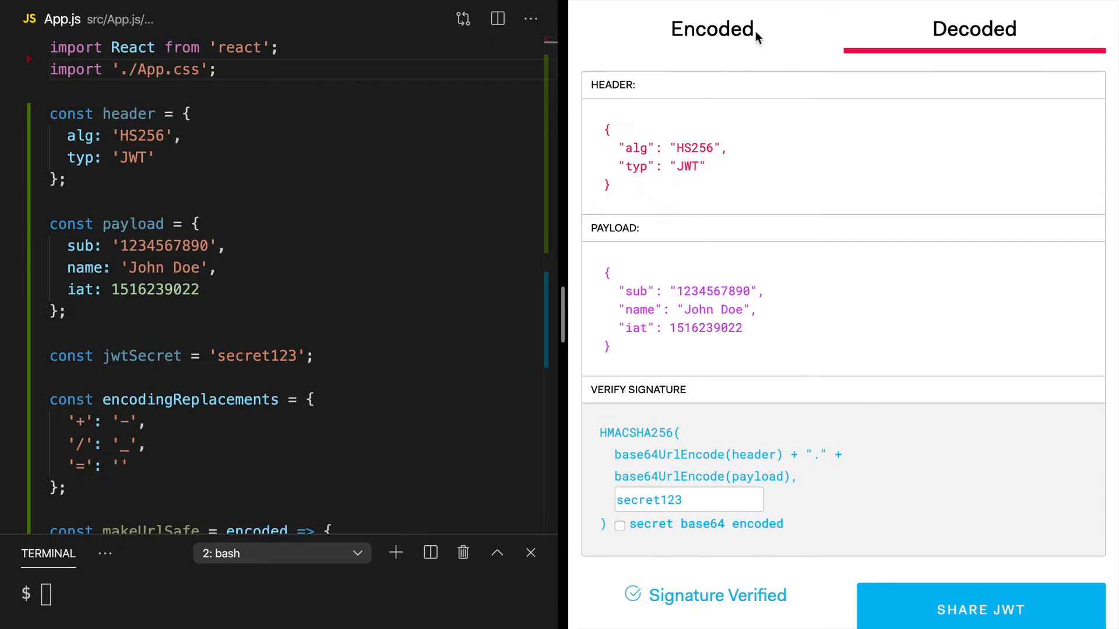
{"action": "left_click", "coordinate": [715, 38]}
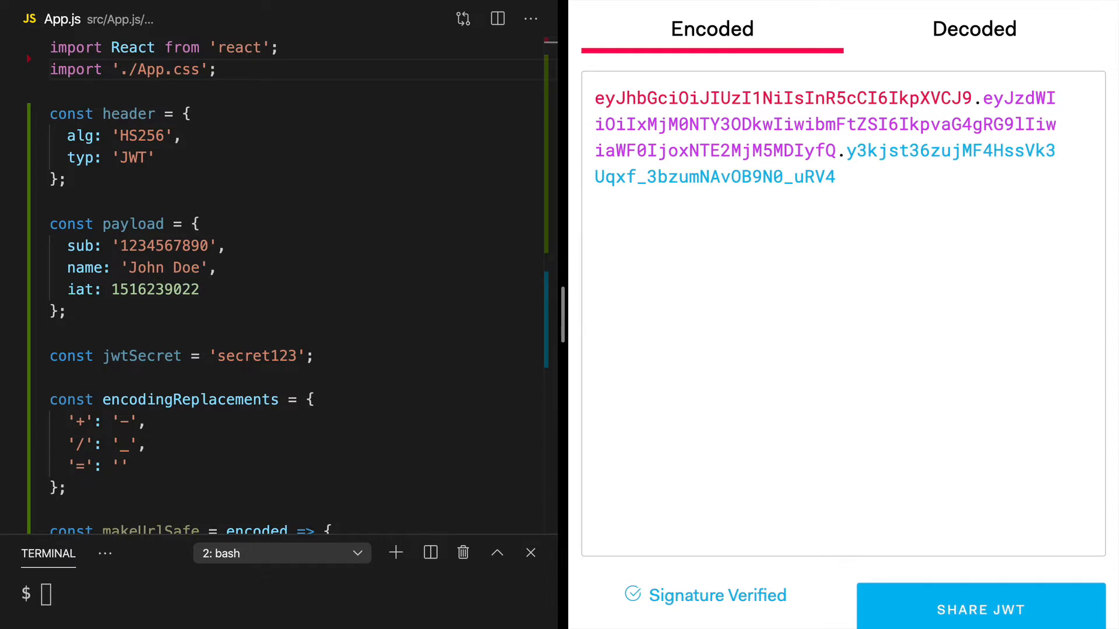
{"action": "key", "text": "Down"}
{"action": "left_click_drag", "start_coordinate": [69, 311], "coordinate": [42, 138]}
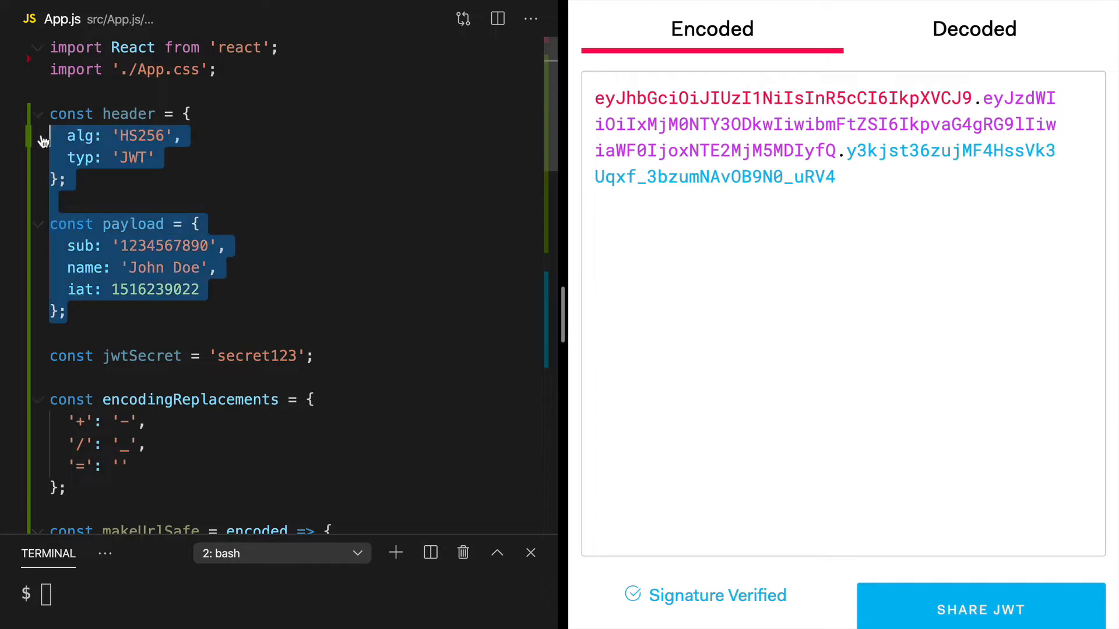
{"action": "left_click", "coordinate": [361, 165]}
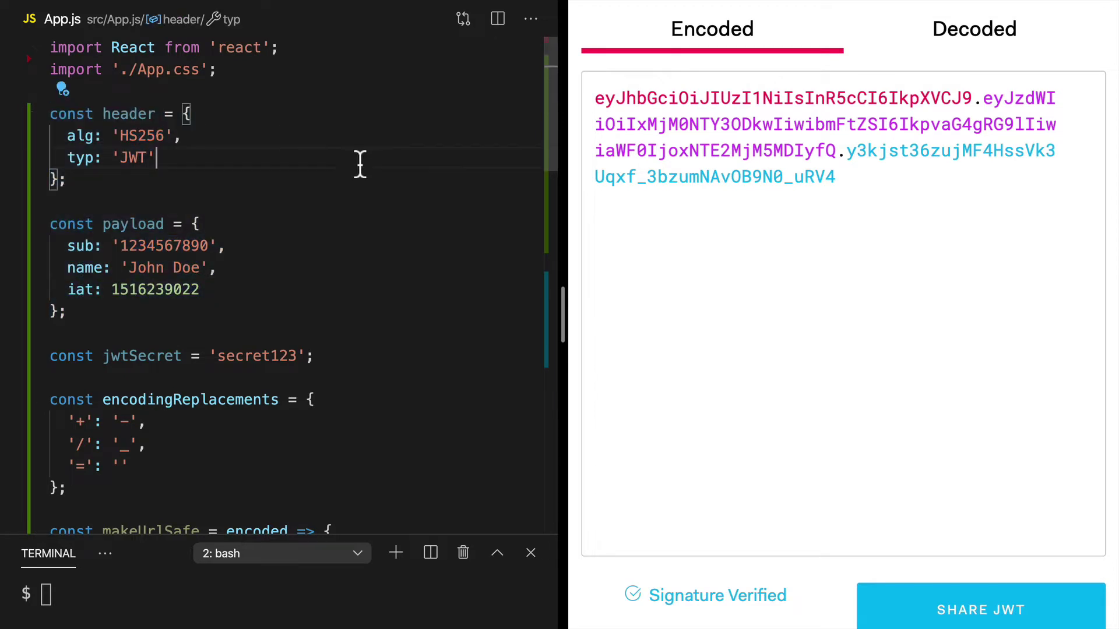
{"action": "left_click", "coordinate": [973, 31]}
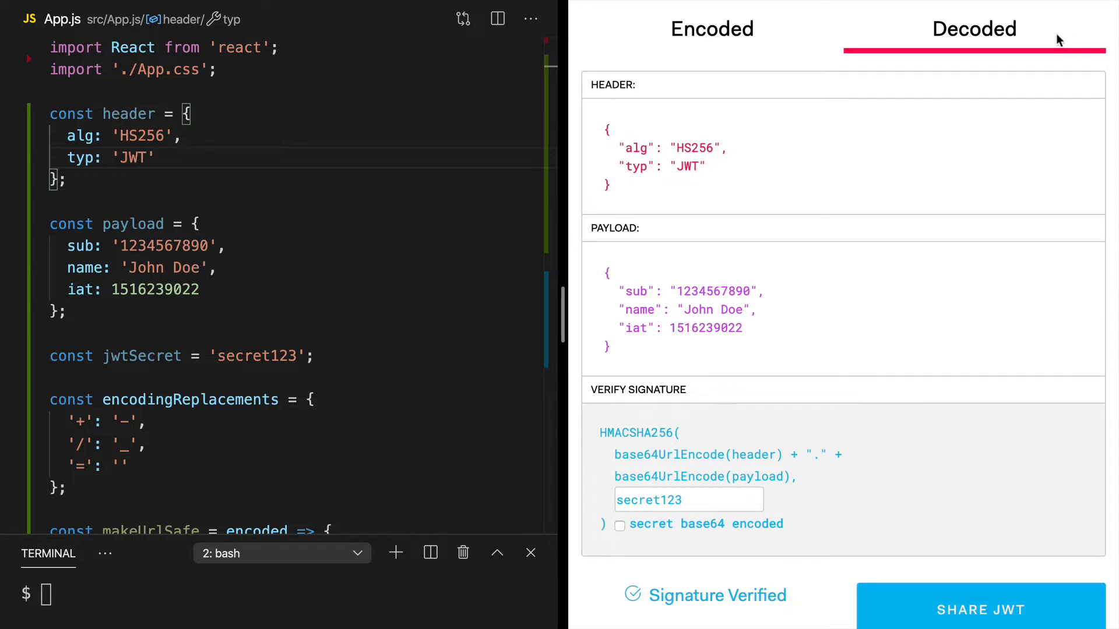
{"action": "left_click", "coordinate": [718, 39]}
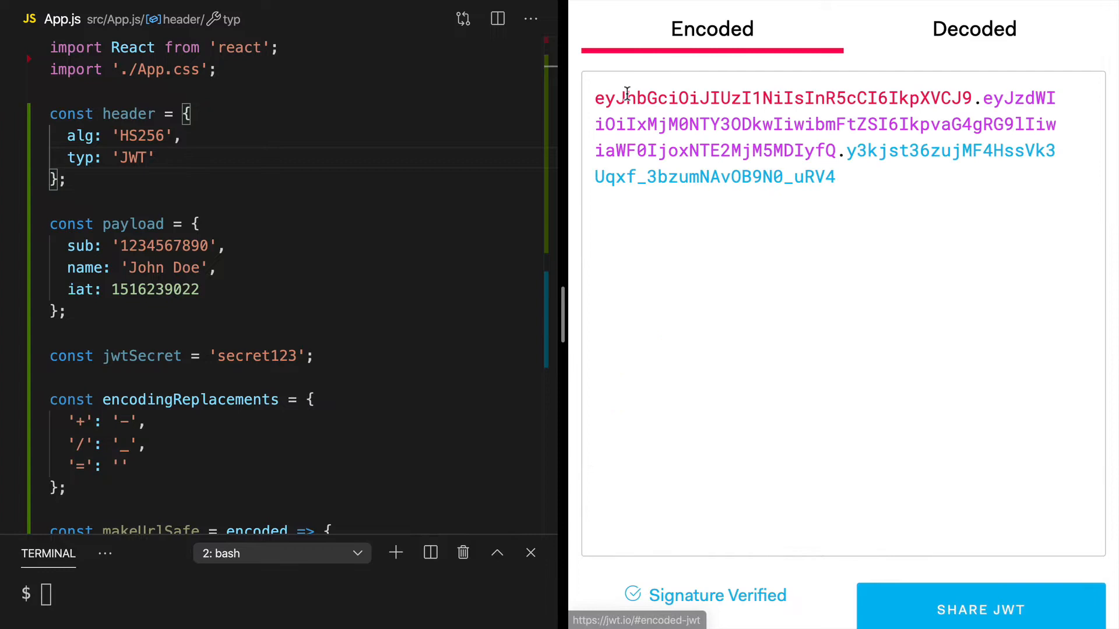
{"action": "left_click", "coordinate": [335, 356]}
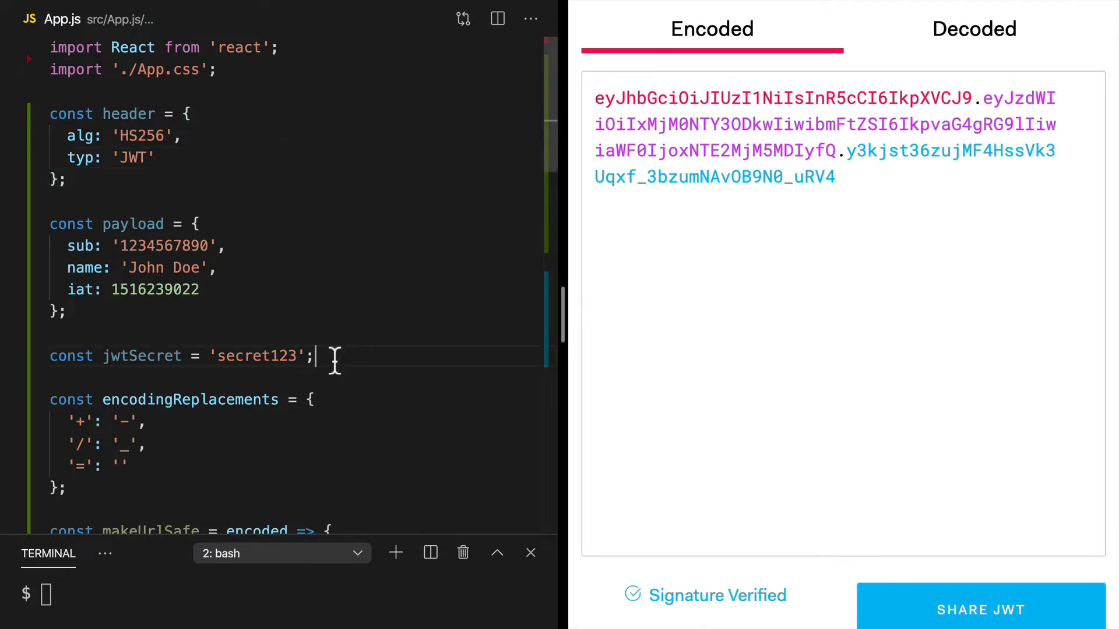
{"action": "scroll", "coordinate": [333, 361], "scroll_direction": "down", "scroll_amount": 3}
{"action": "scroll", "coordinate": [334, 361], "scroll_direction": "down", "scroll_amount": 3}
{"action": "scroll", "coordinate": [333, 361], "scroll_direction": "down", "scroll_amount": 3}
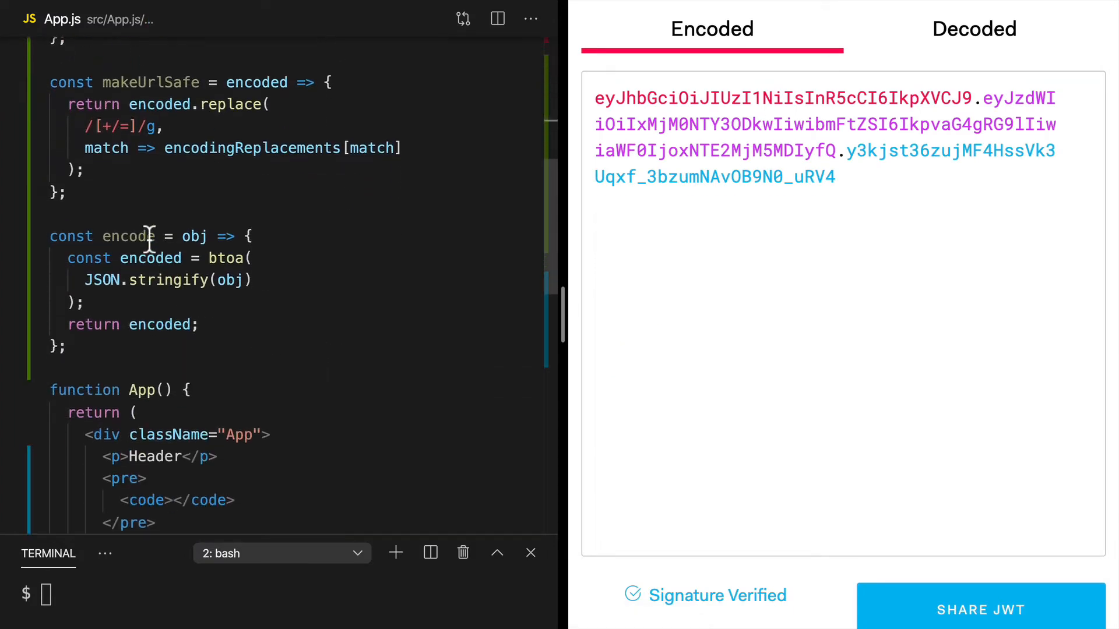
Step: Review the encode helper that JSON.stringifies an object and Base64-encodes it with btoa
{"action": "double_click", "coordinate": [128, 236]}
{"action": "left_click", "coordinate": [254, 236]}
{"action": "scroll", "coordinate": [269, 238], "scroll_direction": "down", "scroll_amount": 1}
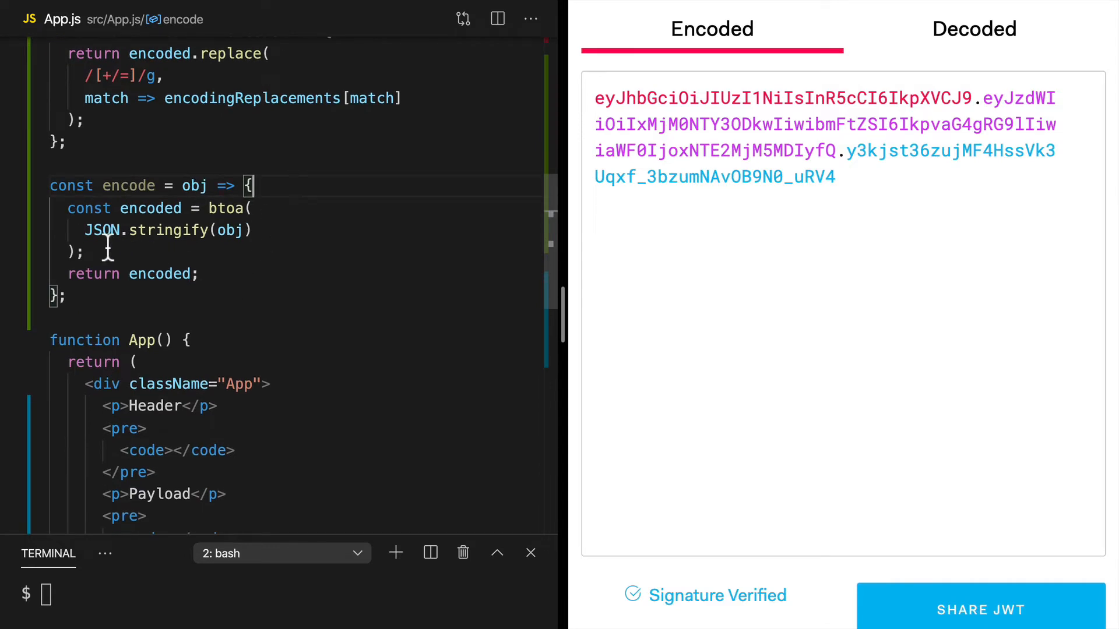
{"action": "left_click_drag", "start_coordinate": [84, 230], "coordinate": [204, 229]}
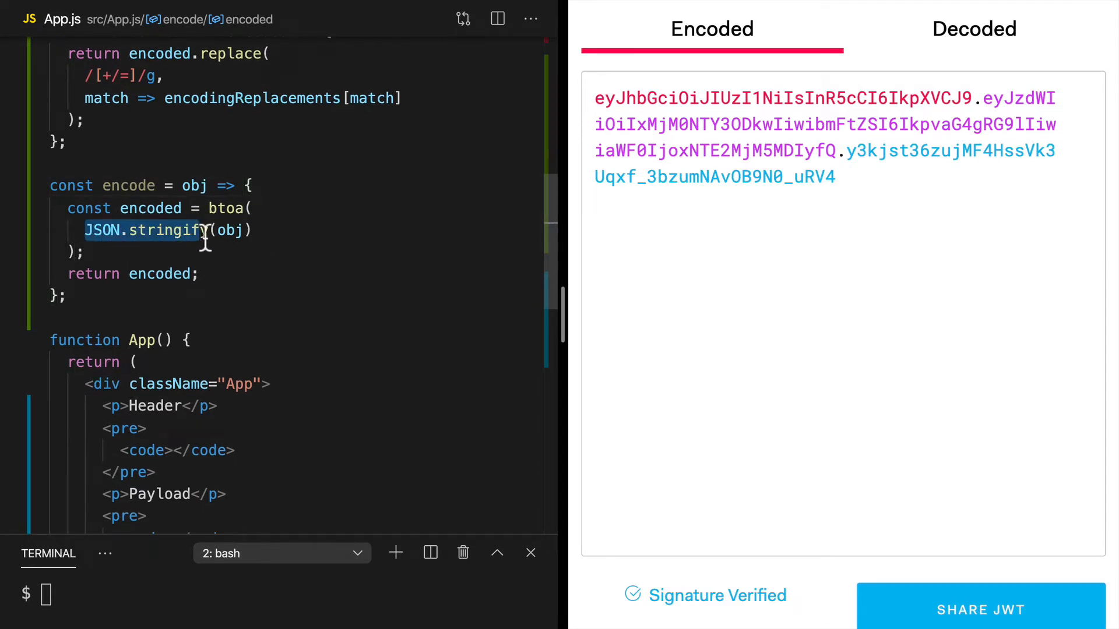
{"action": "left_click", "coordinate": [251, 209]}
{"action": "left_click", "coordinate": [222, 278]}
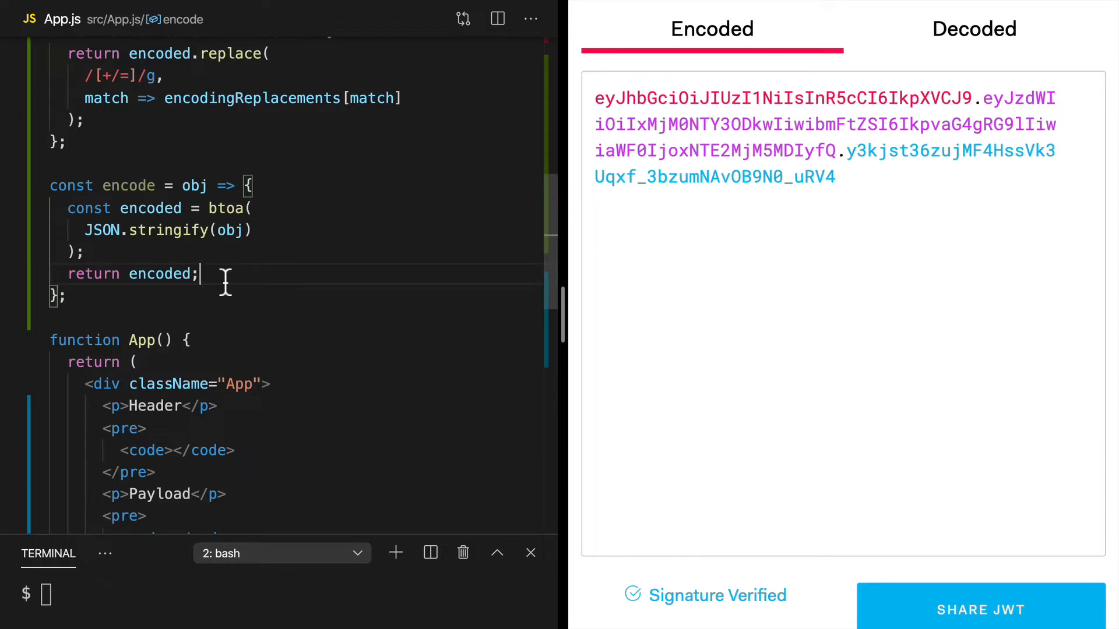
{"action": "scroll", "coordinate": [225, 282], "scroll_direction": "down", "scroll_amount": 3}
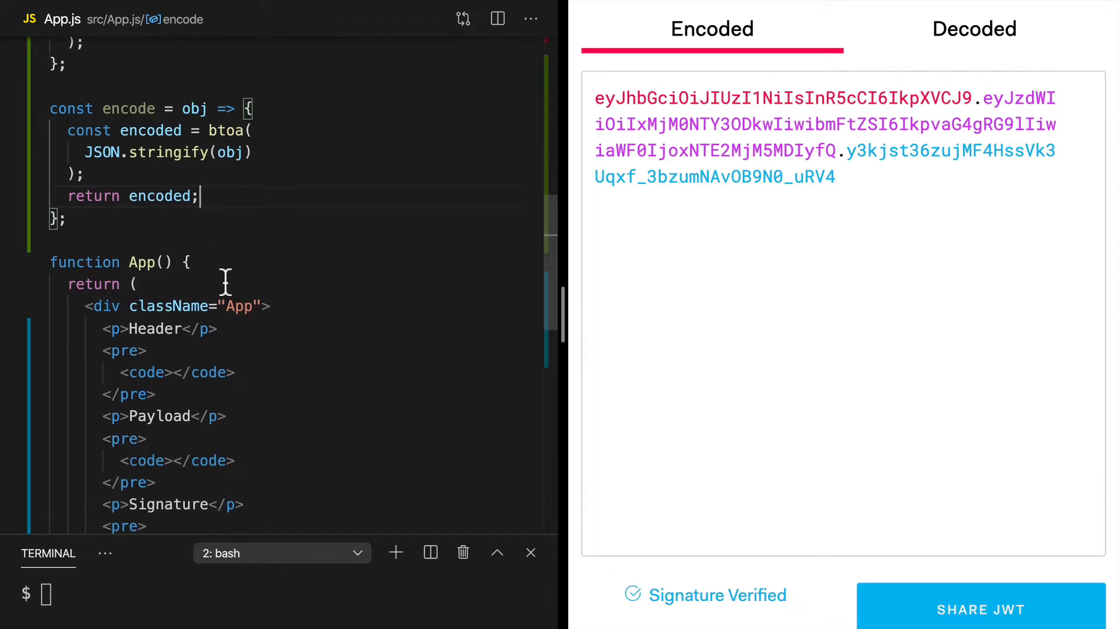
Step: Render {encode(header)} in the Header code element and check the encoded string in the preview
{"action": "left_click", "coordinate": [179, 376]}
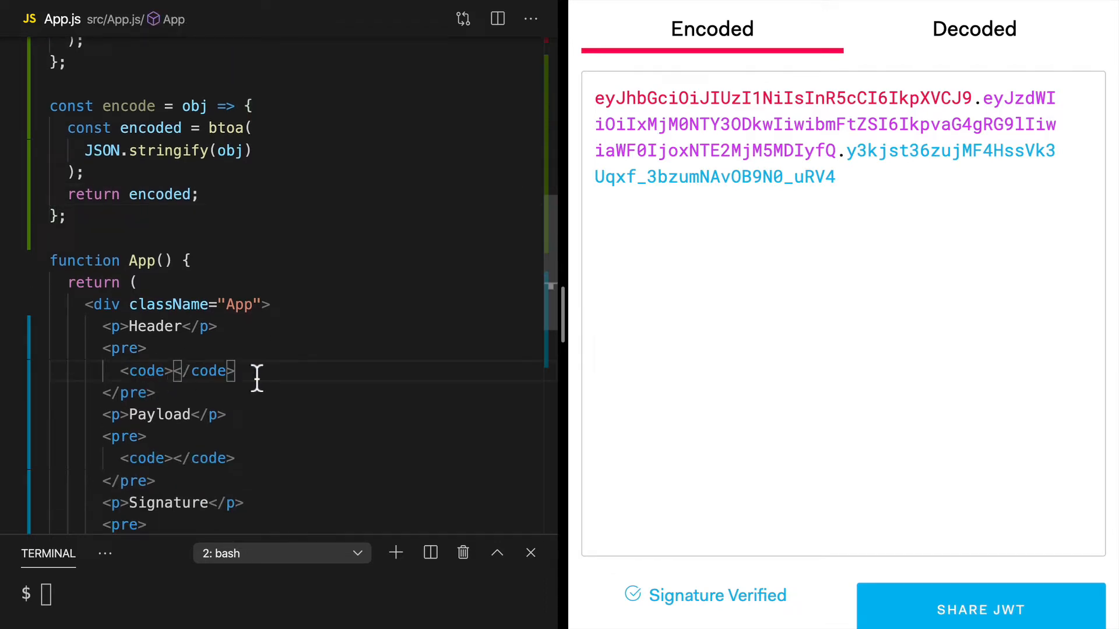
{"action": "type", "text": "{encode("}
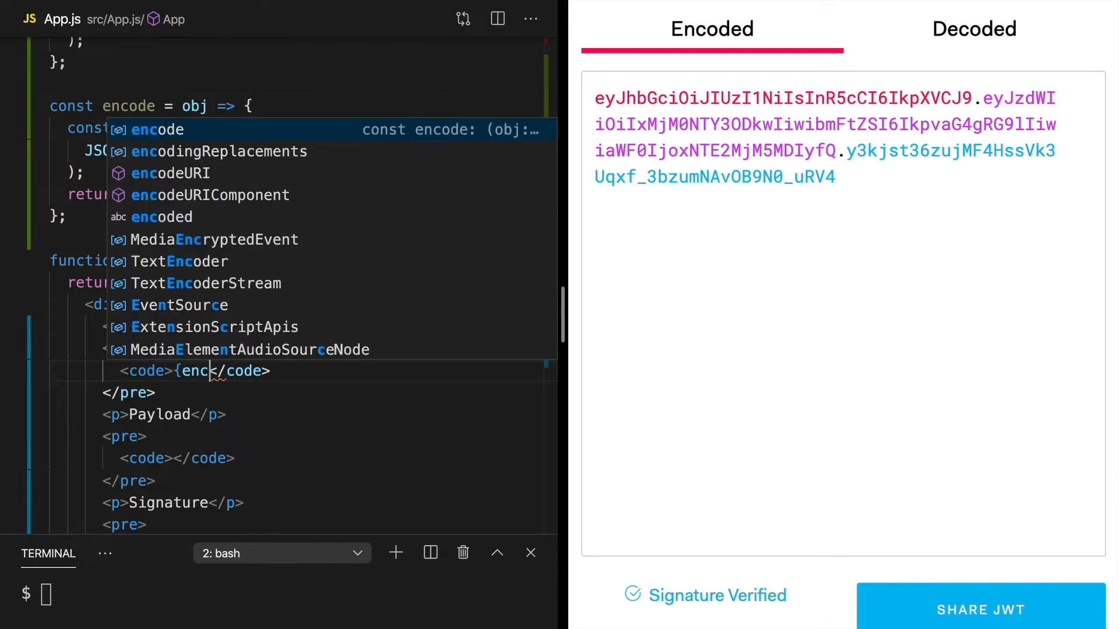
{"action": "type", "text": "header)"}
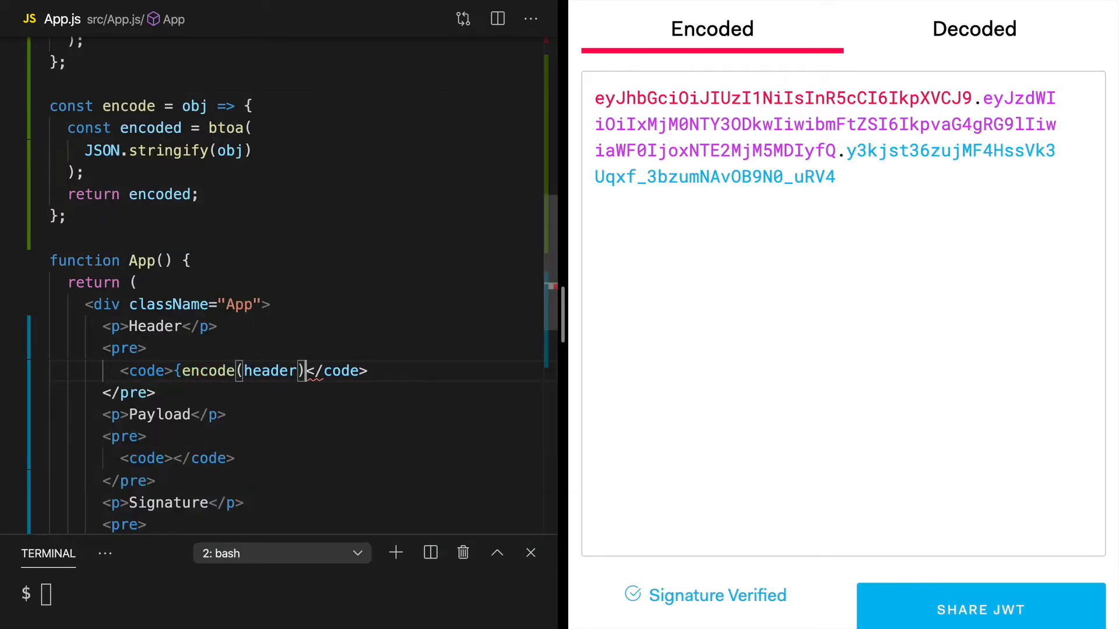
{"action": "type", "text": "}"}
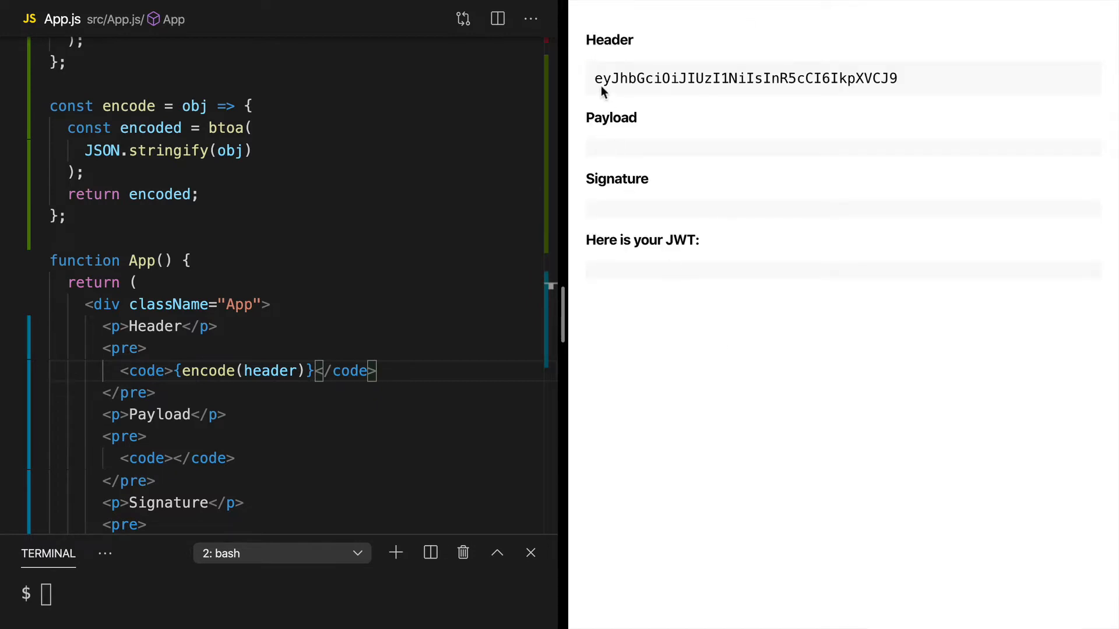
{"action": "left_click_drag", "start_coordinate": [594, 78], "coordinate": [932, 80]}
{"action": "left_click", "coordinate": [932, 80]}
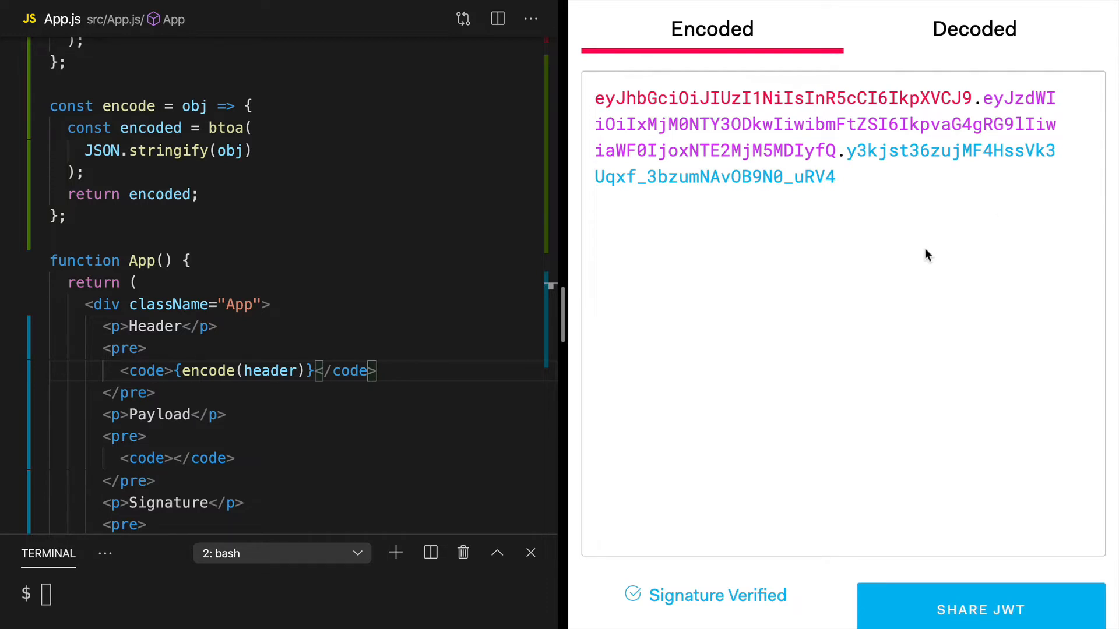
Step: Render {encode(payload)} in the Payload code element and note its trailing == padding in the preview
{"action": "left_click", "coordinate": [173, 458]}
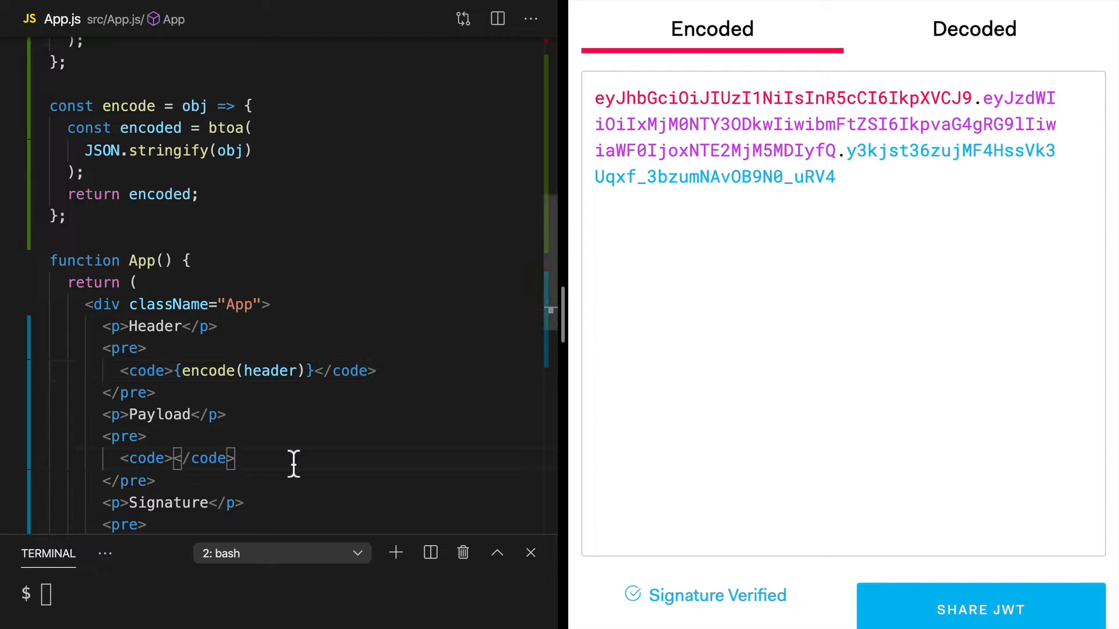
{"action": "type", "text": "{encode("}
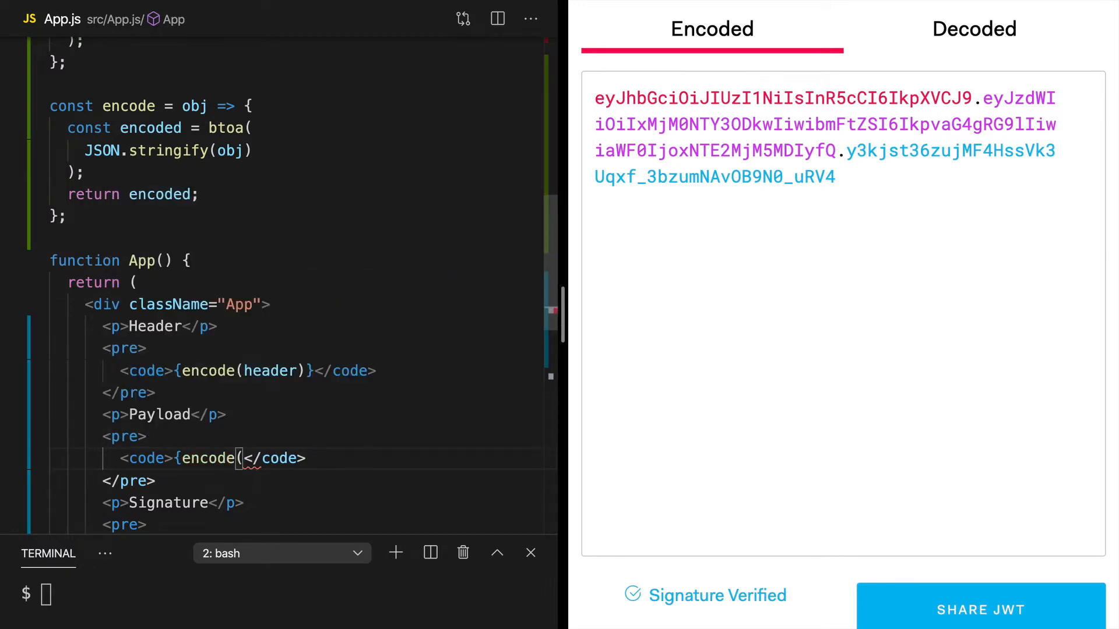
{"action": "type", "text": "payload)}"}
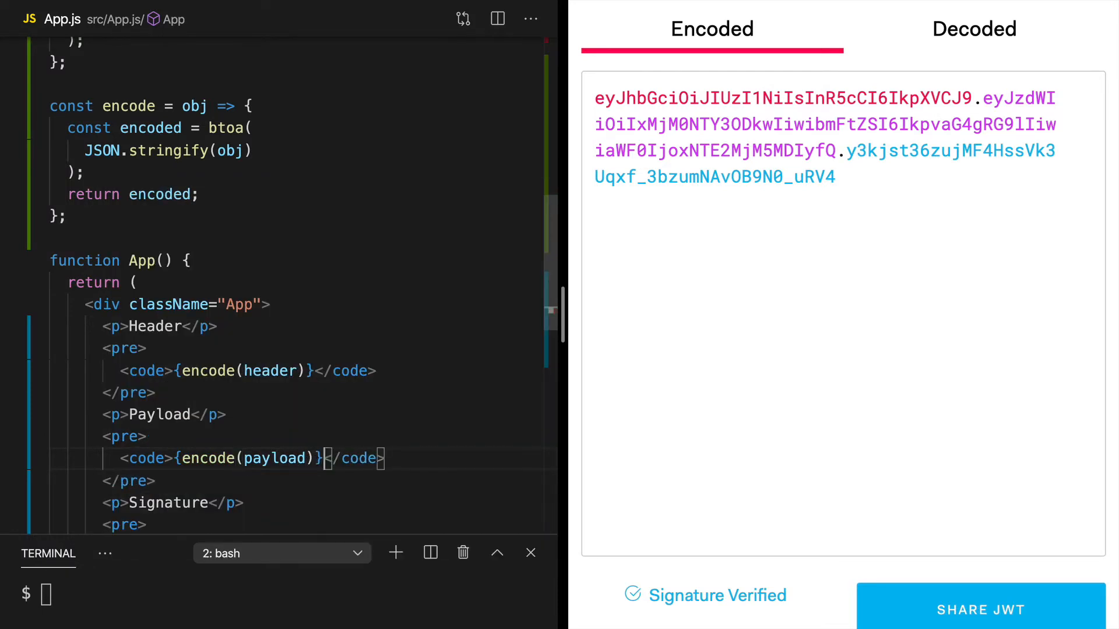
{"action": "key", "text": "ctrl+s"}
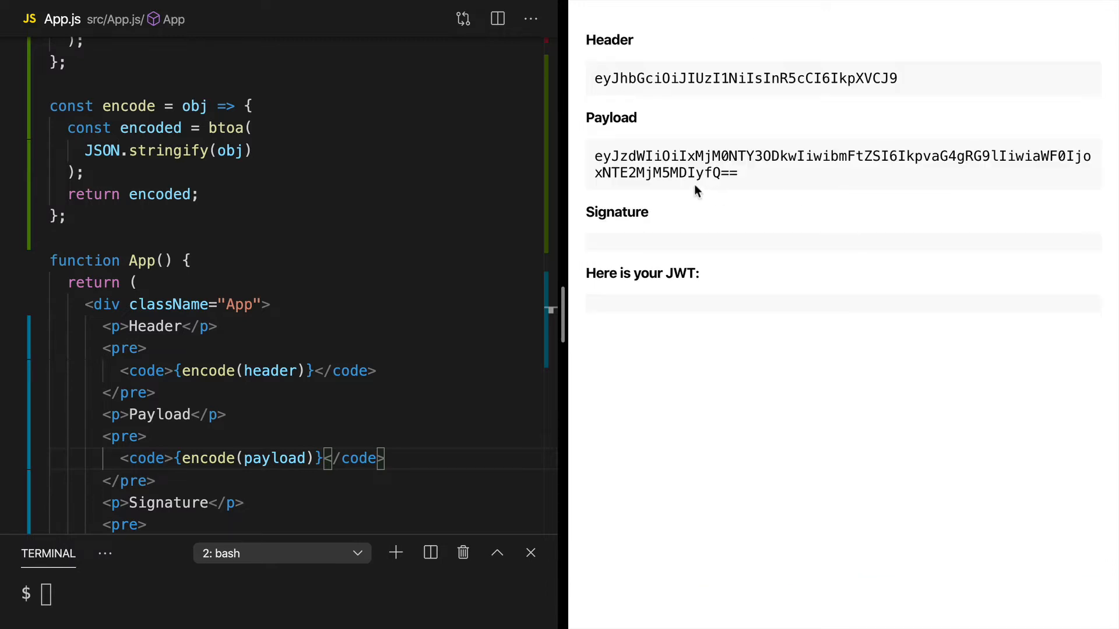
{"action": "left_click_drag", "start_coordinate": [744, 174], "coordinate": [721, 173]}
{"action": "left_click", "coordinate": [723, 174]}
{"action": "scroll", "coordinate": [253, 215], "scroll_direction": "up", "scroll_amount": 8}
{"action": "scroll", "coordinate": [252, 213], "scroll_direction": "up", "scroll_amount": 3}
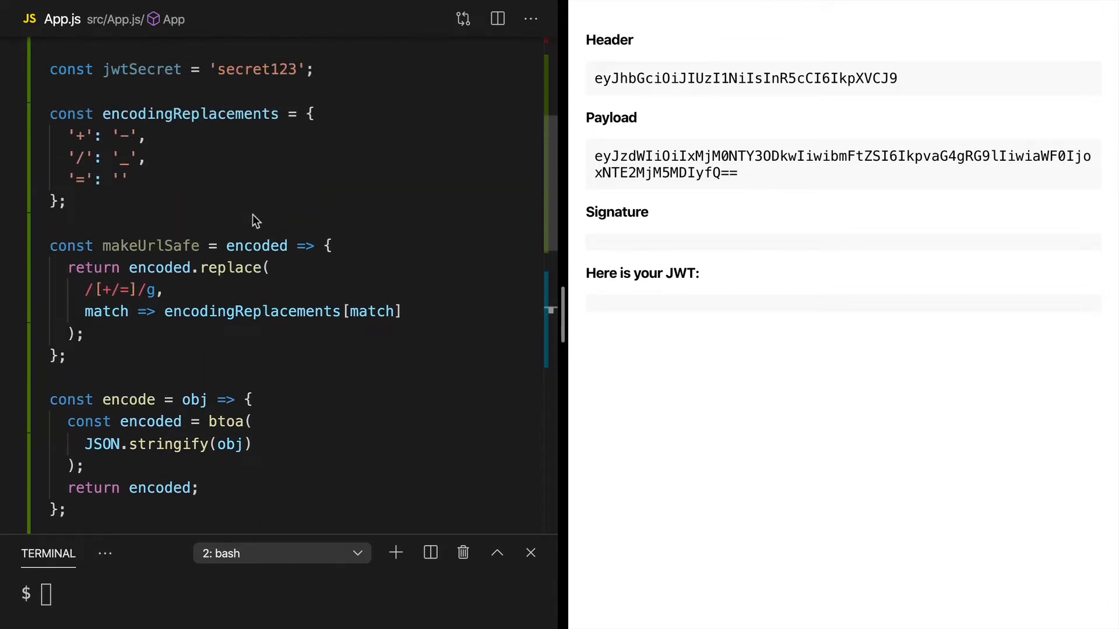
Step: Wrap encode's return value as makeUrlSafe(encoded) and save so the preview refreshes
{"action": "double_click", "coordinate": [140, 245]}
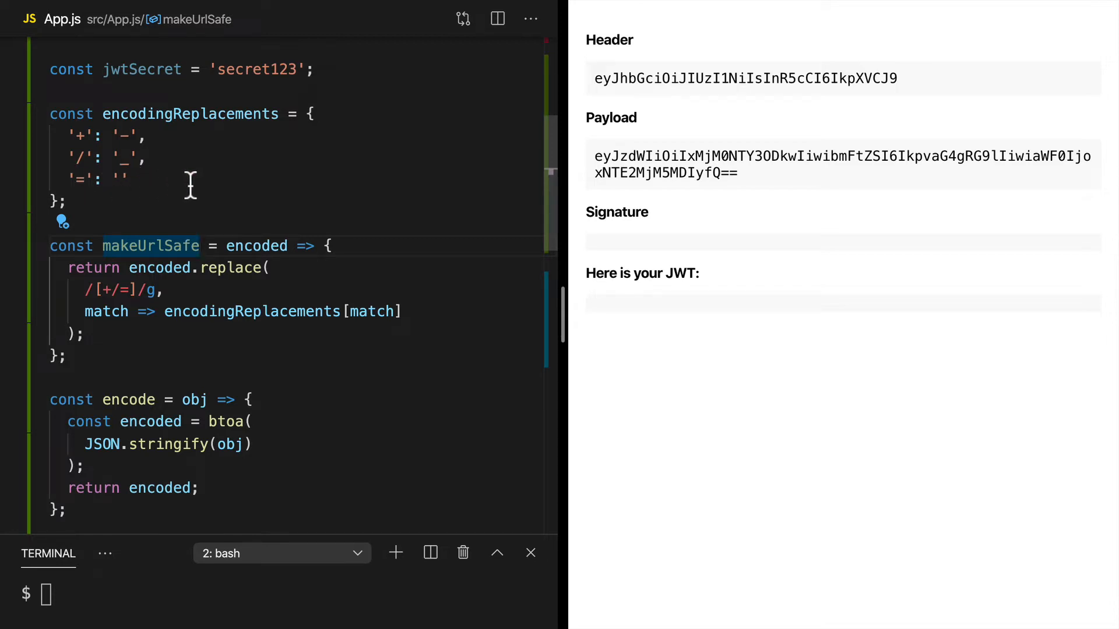
{"action": "left_click", "coordinate": [129, 489]}
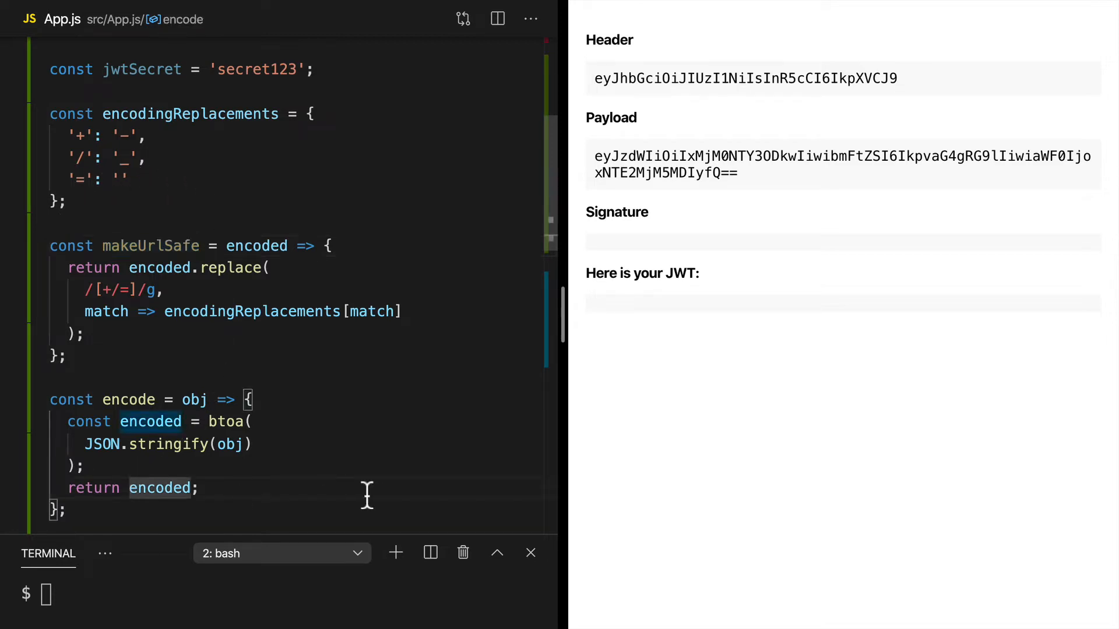
{"action": "type", "text": "makeUrlSa"}
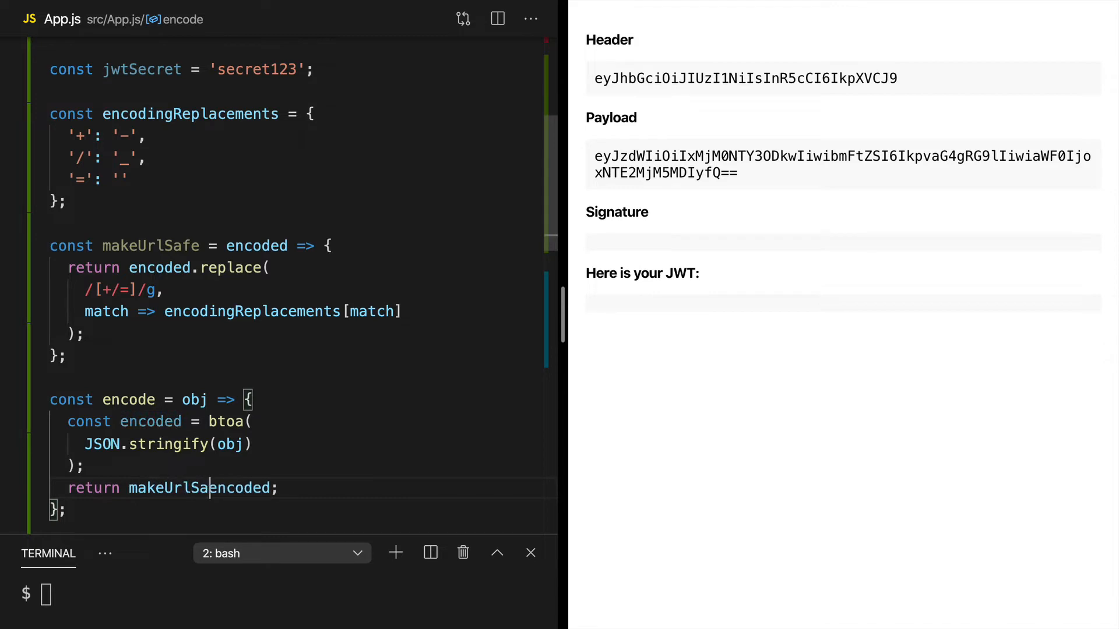
{"action": "type", "text": "fe("}
{"action": "key", "text": "ctrl+Right"}
{"action": "type", "text": ")"}
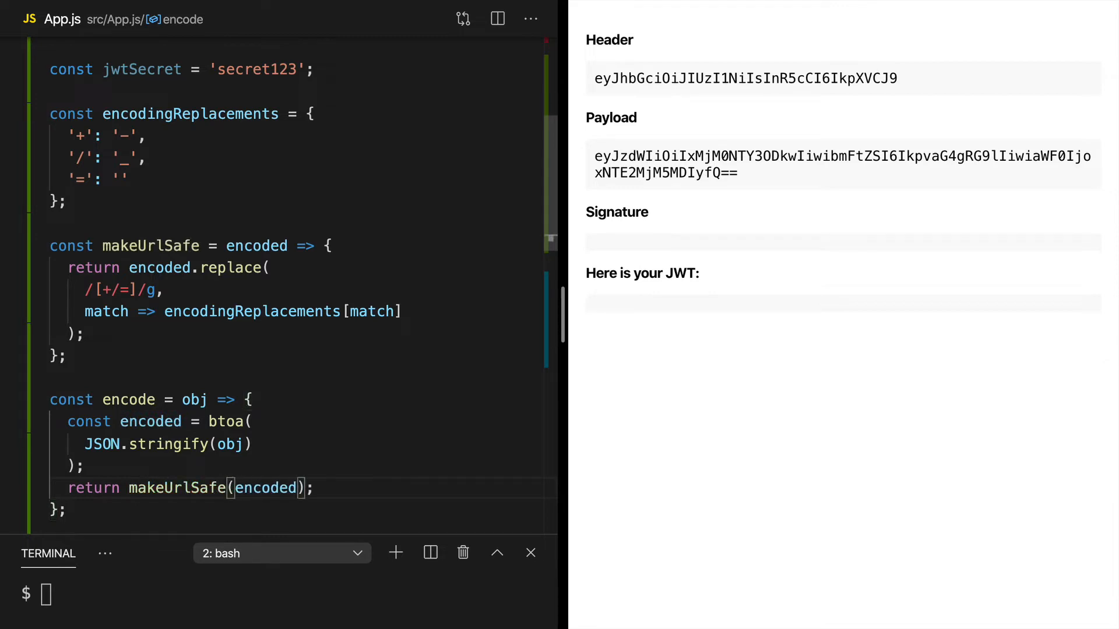
{"action": "key", "text": "ctrl+s"}
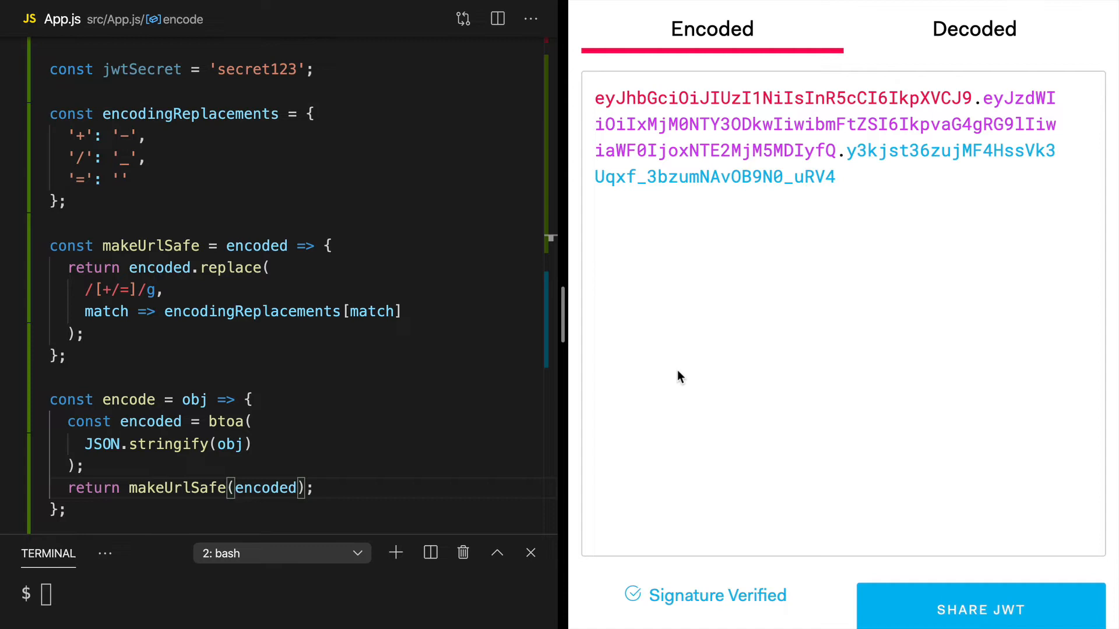
{"action": "left_click", "coordinate": [974, 29]}
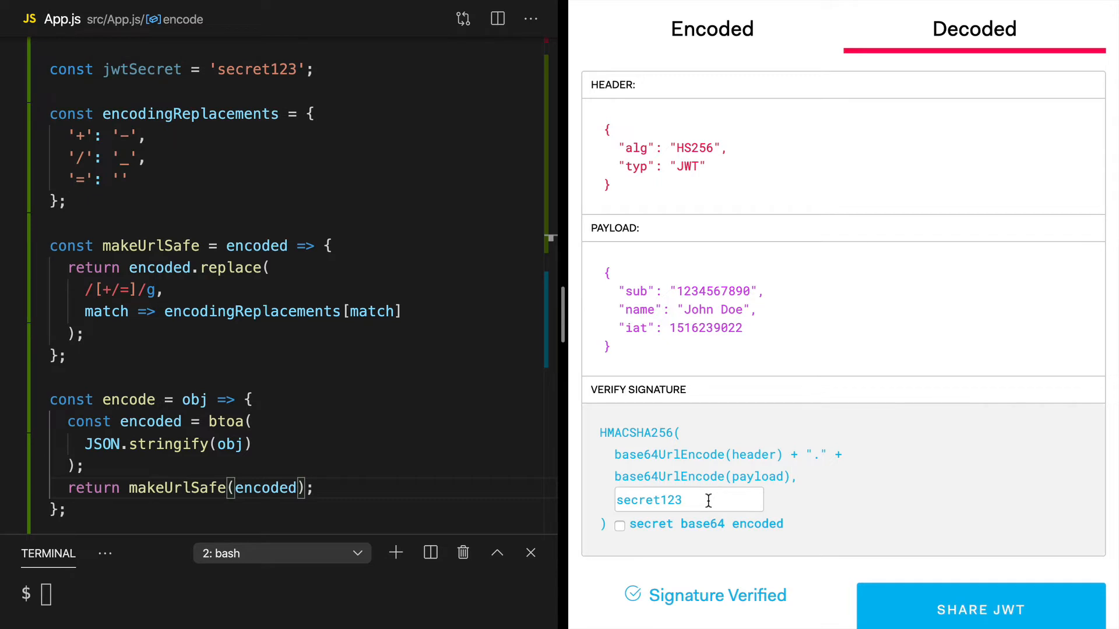
{"action": "left_click", "coordinate": [326, 448]}
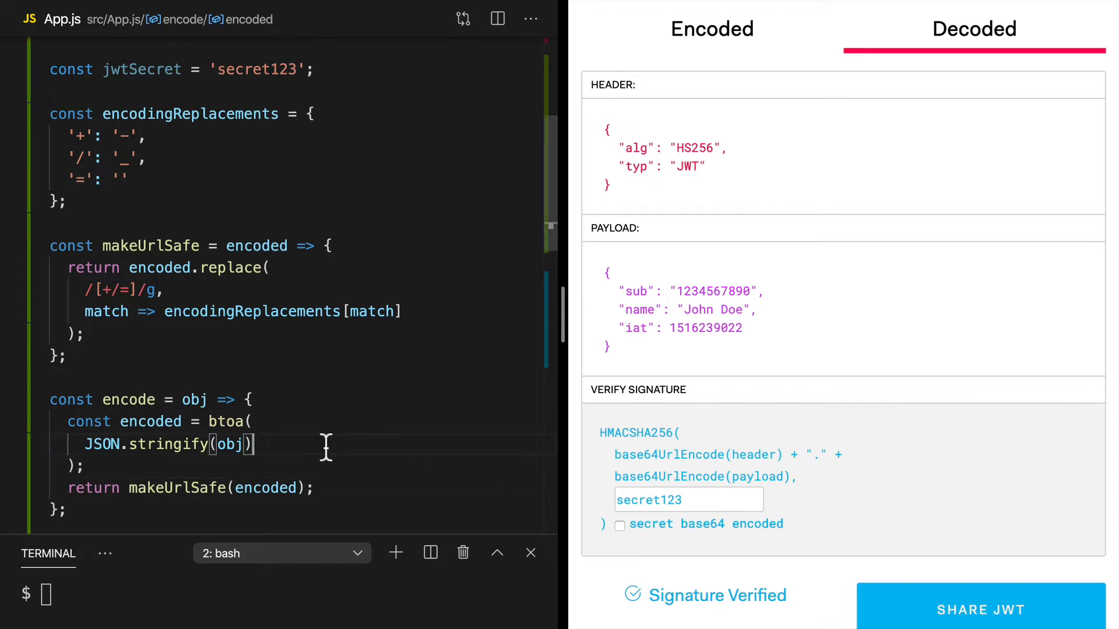
Step: Run npm i crypto-js in the integrated terminal
{"action": "left_click", "coordinate": [183, 601]}
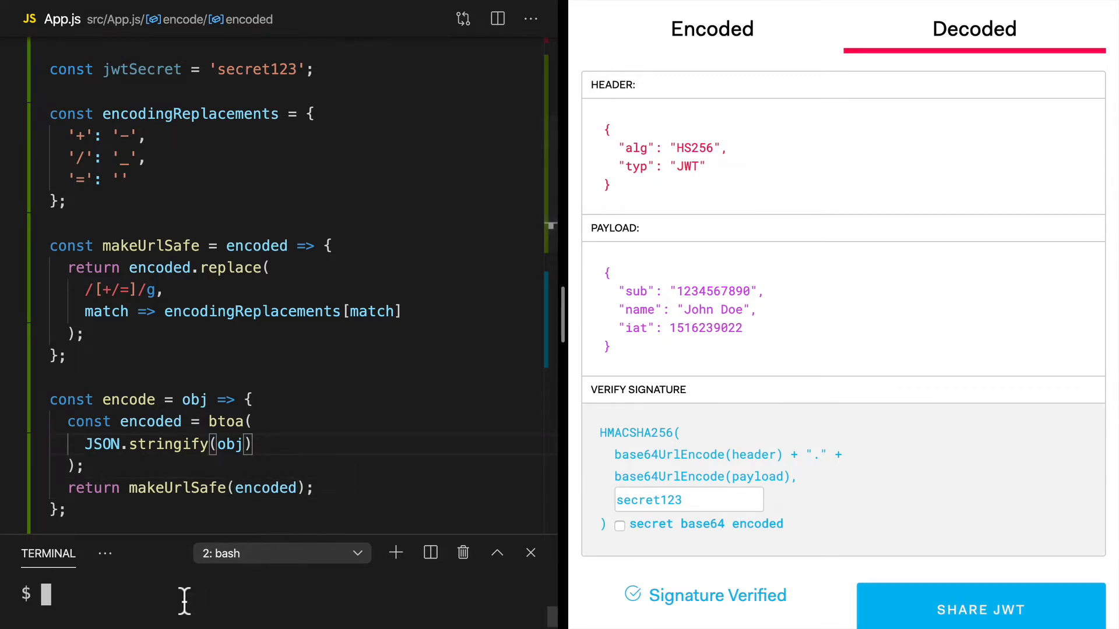
{"action": "type", "text": "npm i "}
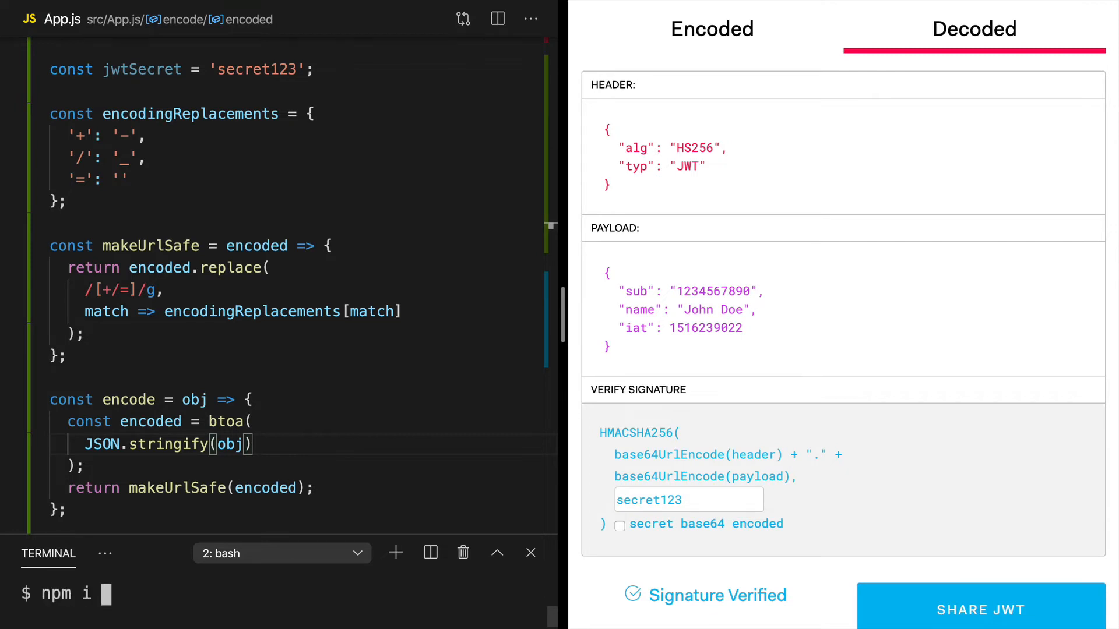
{"action": "type", "text": "crypto-"}
{"action": "key", "text": "BackSpace"}
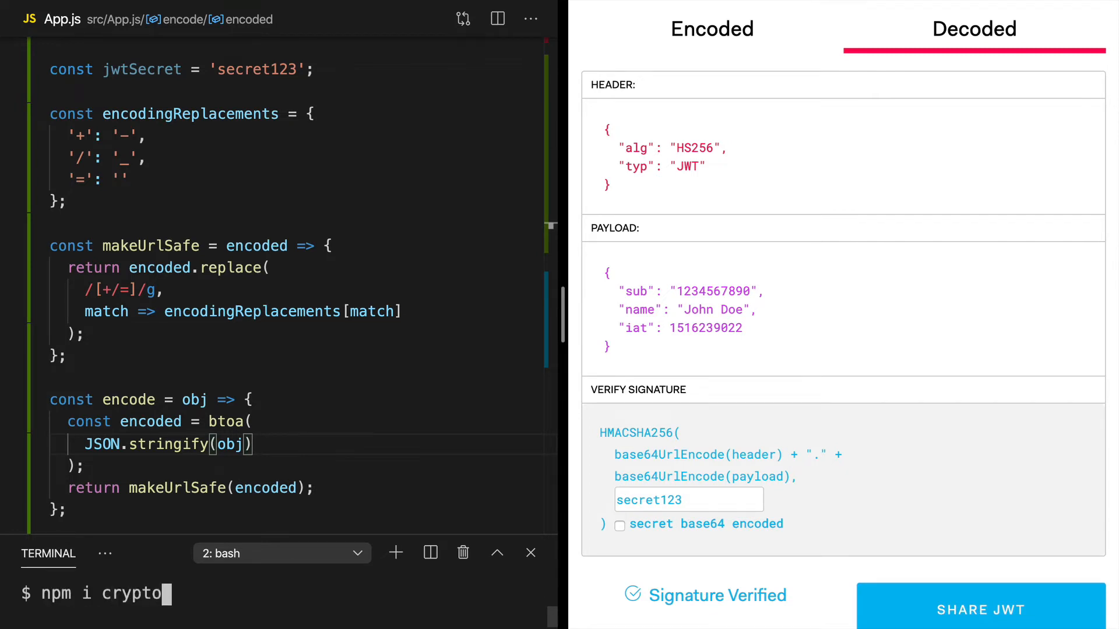
{"action": "type", "text": "-js"}
{"action": "key", "text": "Return"}
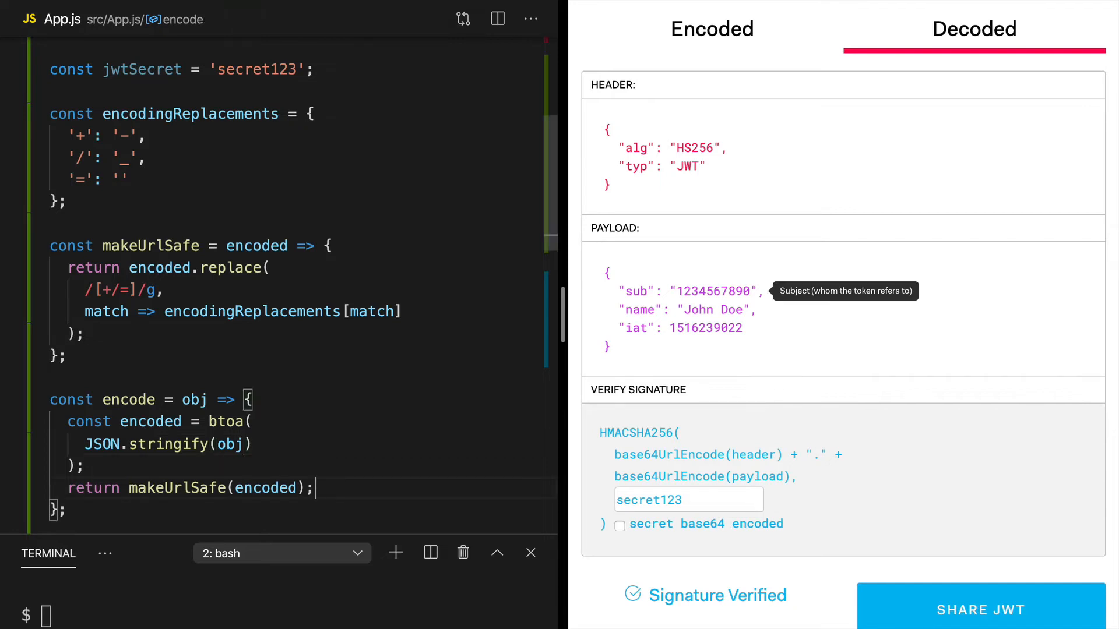
{"action": "scroll", "coordinate": [262, 262], "scroll_direction": "up", "scroll_amount": 10}
Step: Add import hmacSHA256 from 'crypto-js/hmac-sha256' below the React import
{"action": "left_click", "coordinate": [317, 60]}
{"action": "key", "text": "Return"}
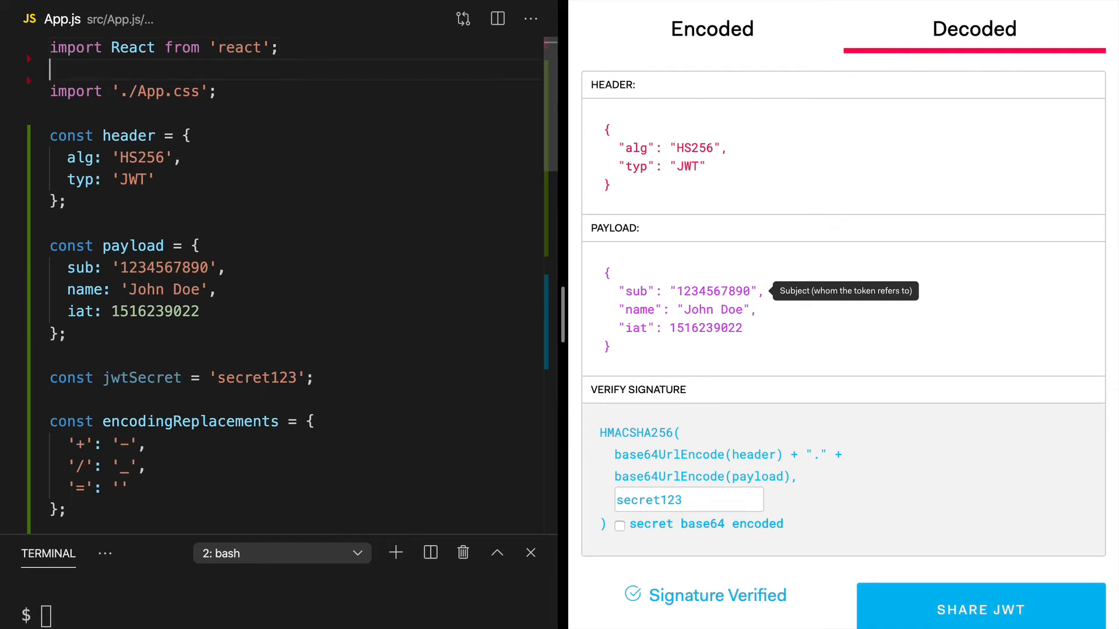
{"action": "type", "text": "import hmacS"}
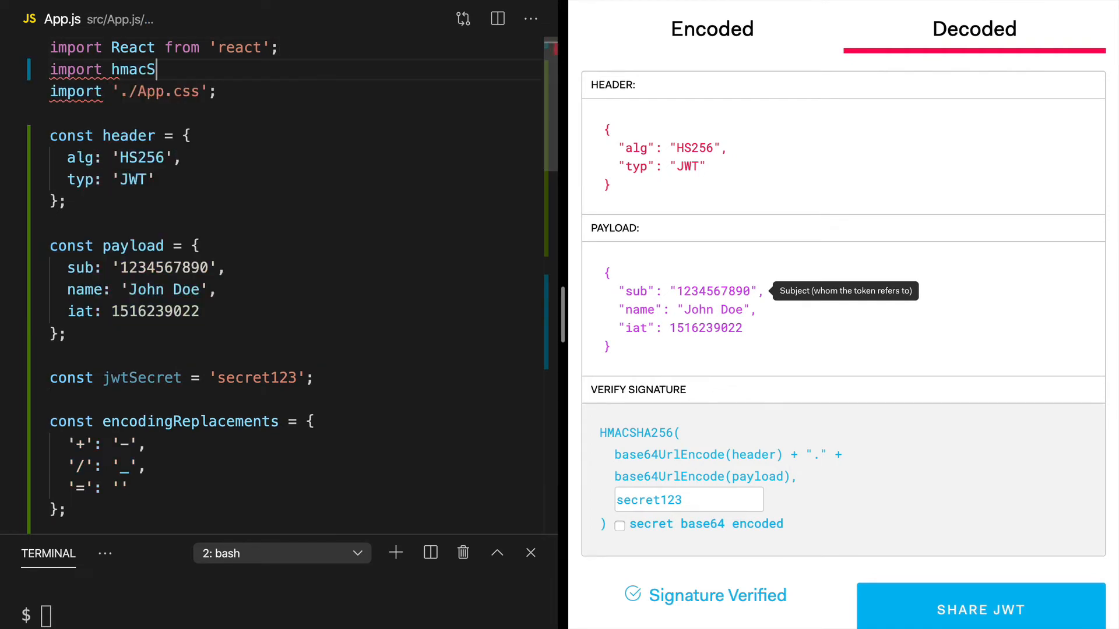
{"action": "type", "text": "HA256 "}
{"action": "type", "text": "from 'cr"}
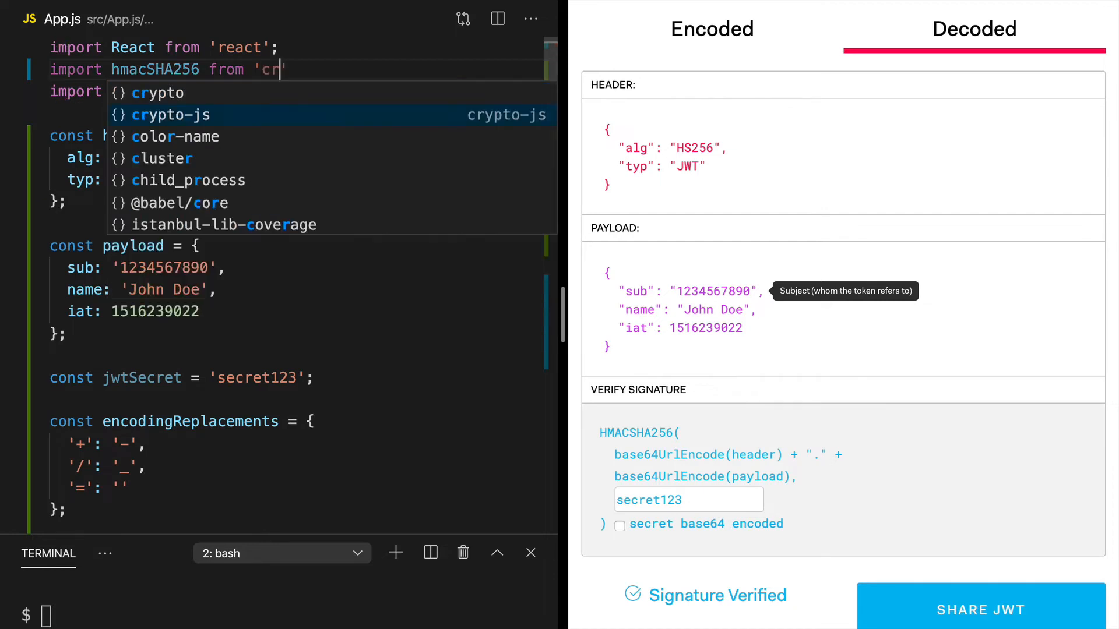
{"action": "key", "text": "Tab"}
{"action": "type", "text": "/hmac-"}
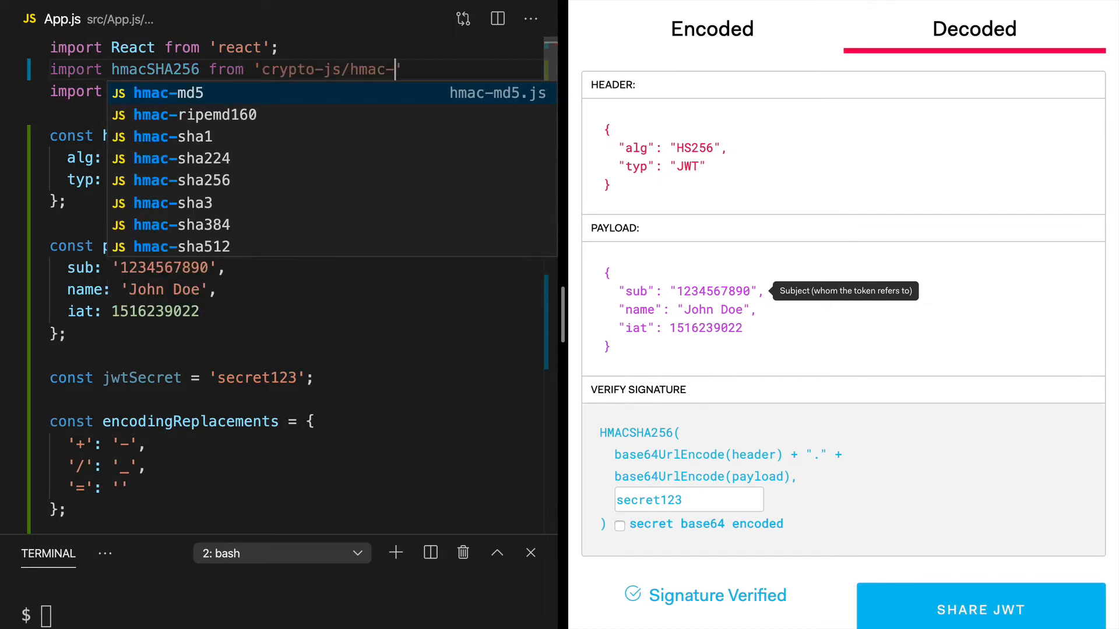
{"action": "type", "text": "sh"}
{"action": "key", "text": "Down"}
{"action": "key", "text": "Down"}
{"action": "key", "text": "Tab"}
{"action": "type", "text": "';"}
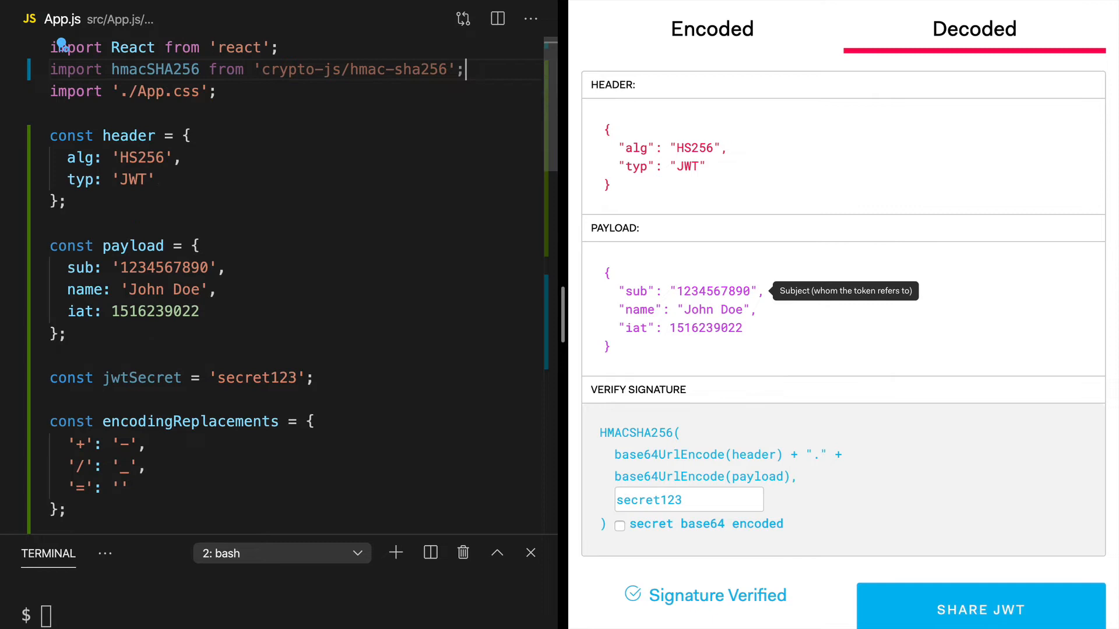
Step: Start the import Base64 from 'crypto-js/enc-base64' line after the HMAC import
{"action": "key", "text": "Return"}
{"action": "type", "text": "impor"}
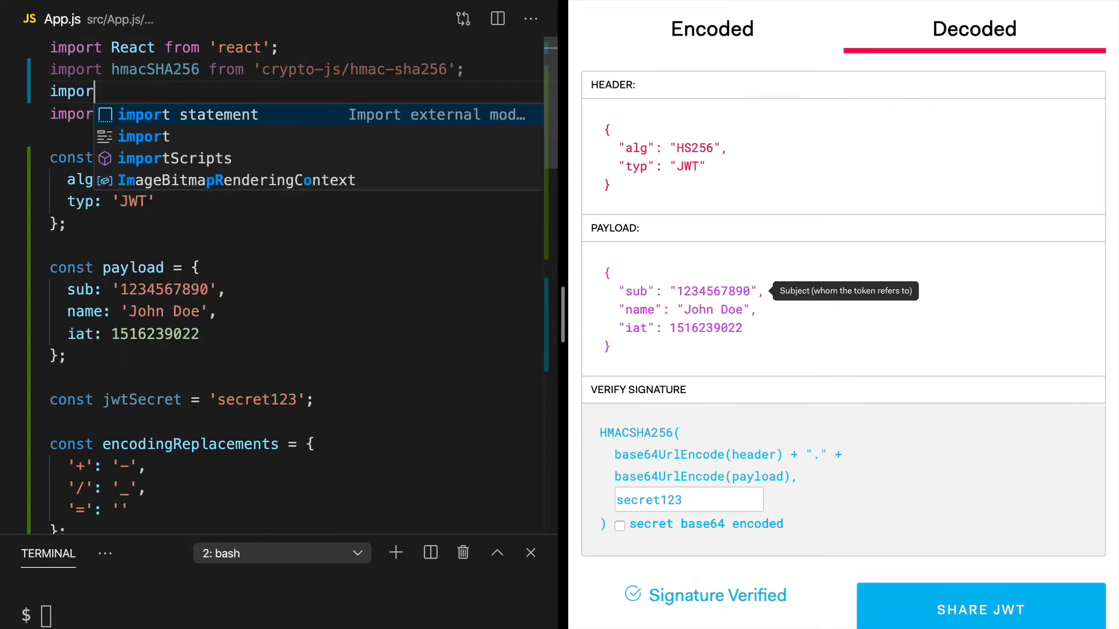
{"action": "type", "text": "t Base"}
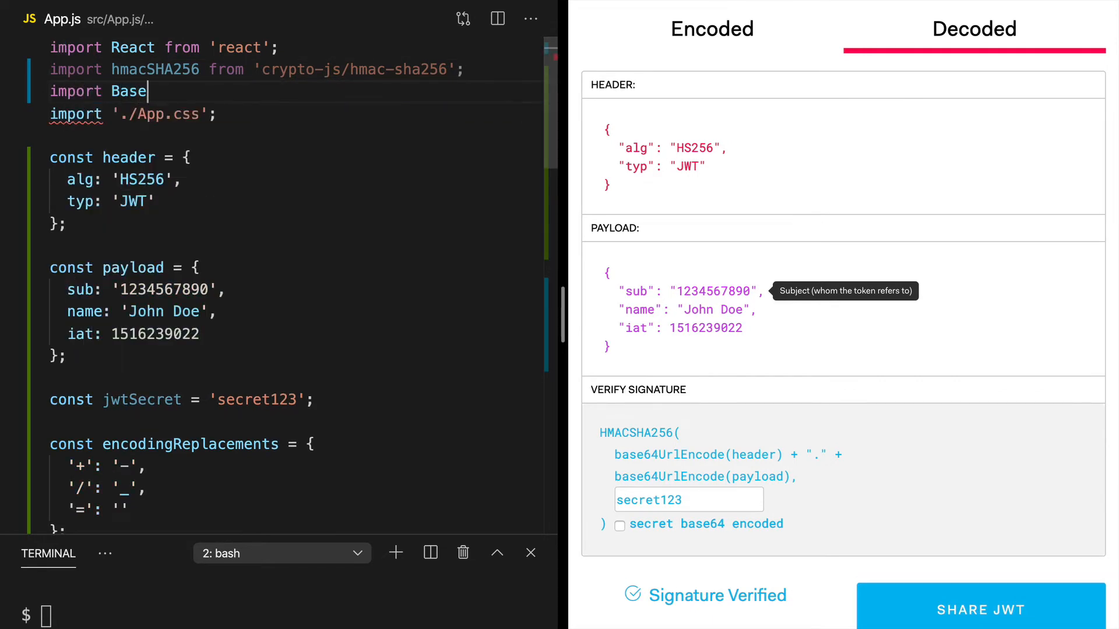
{"action": "type", "text": "64 from '"}
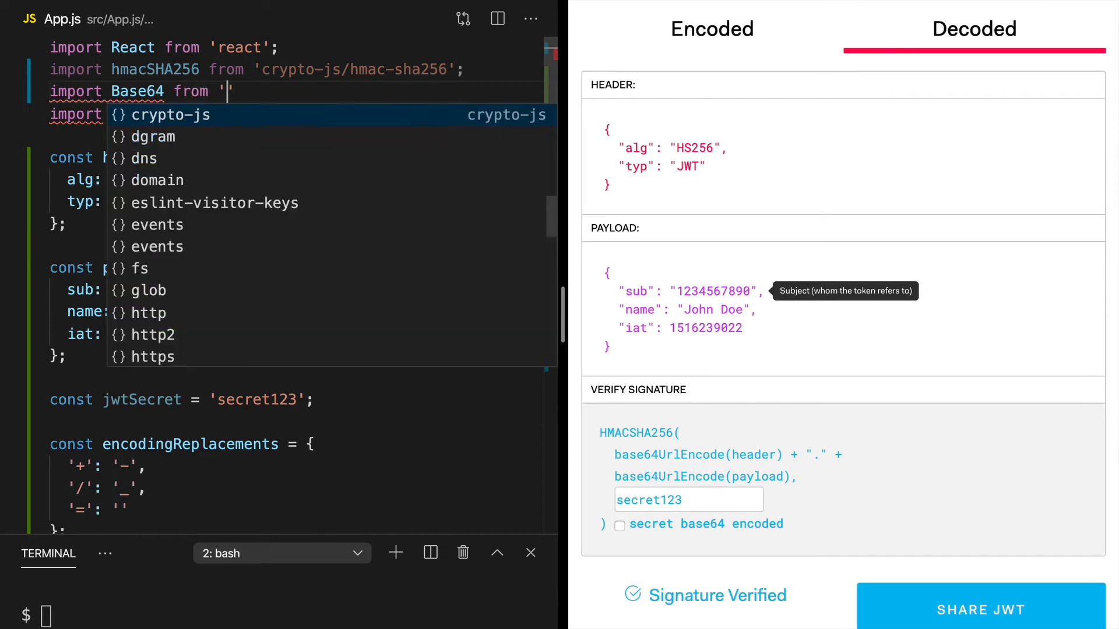
{"action": "type", "text": "crypto-js/"}
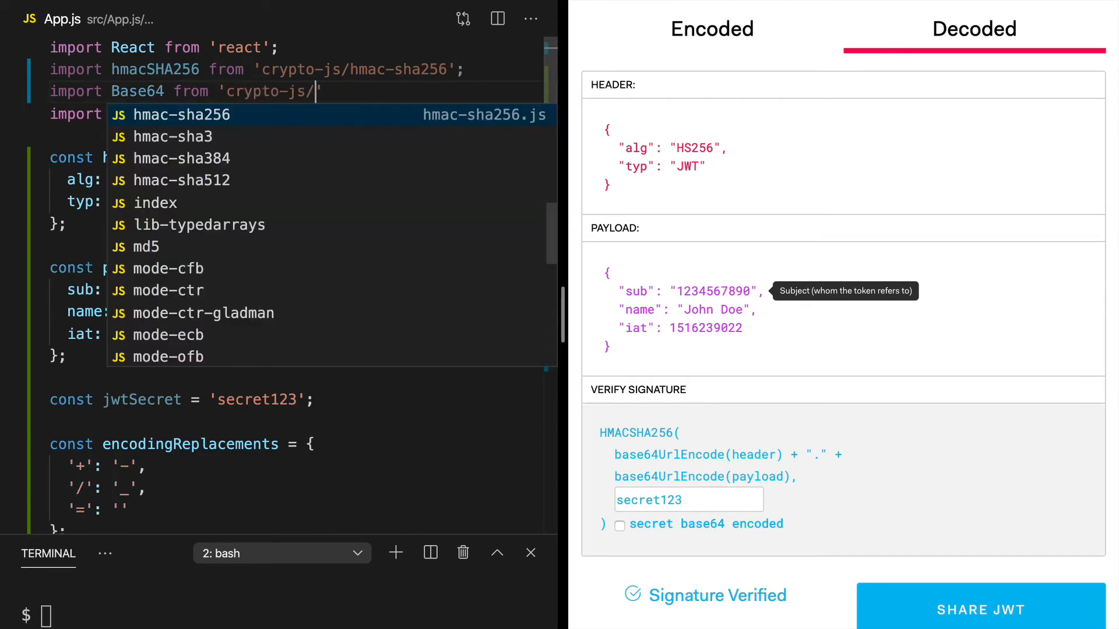
{"action": "type", "text": "enc-base"}
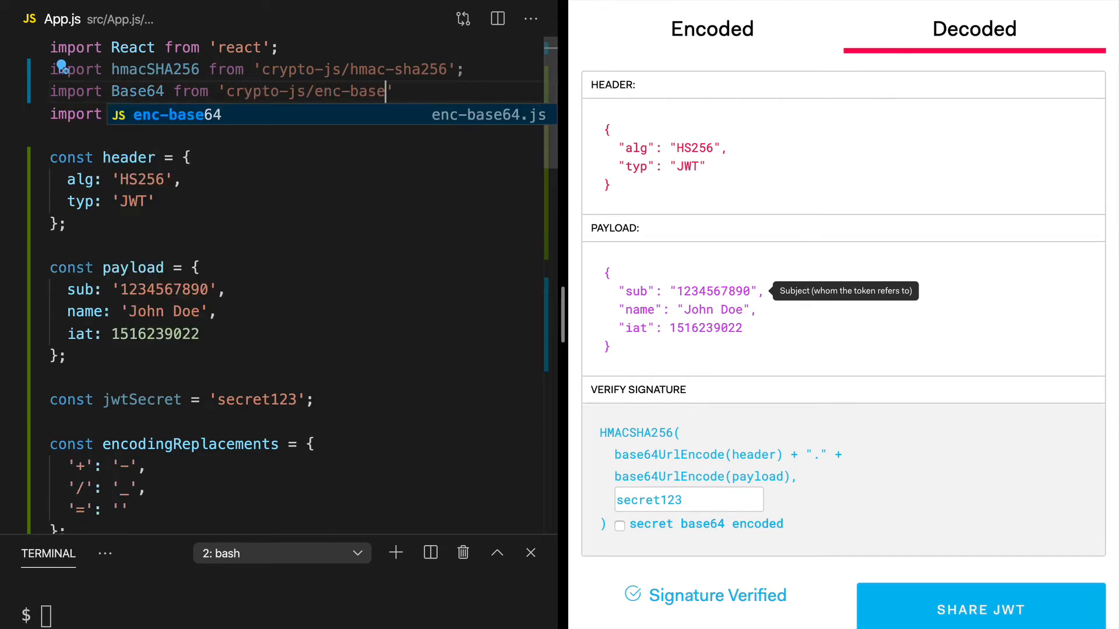
{"action": "type", "text": "64';"}
{"action": "scroll", "coordinate": [421, 111], "scroll_direction": "down", "scroll_amount": 10}
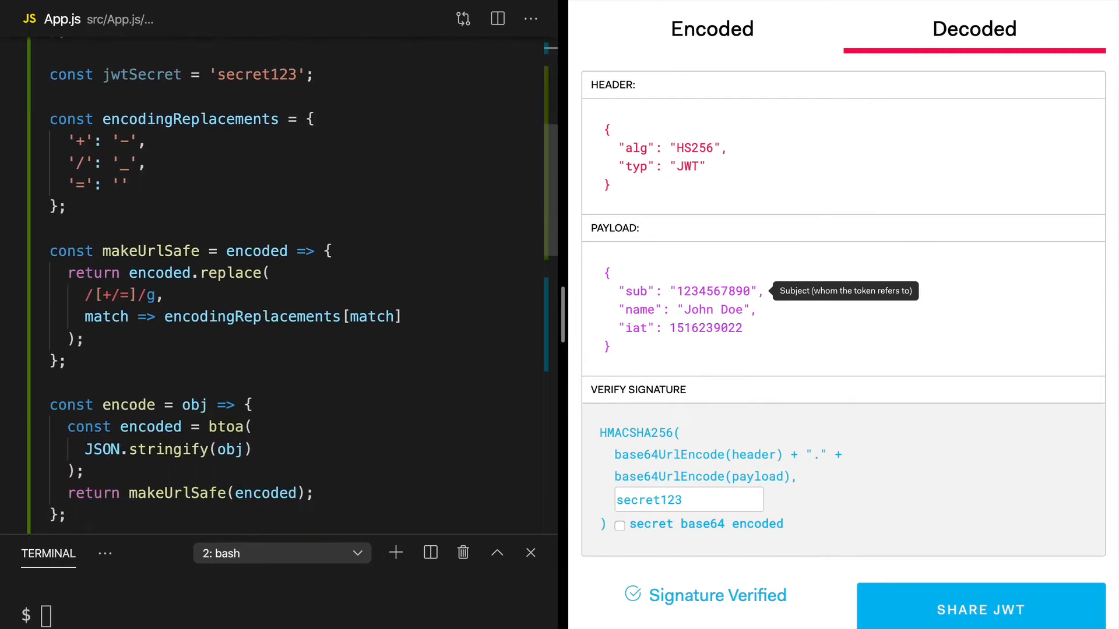
{"action": "scroll", "coordinate": [421, 111], "scroll_direction": "down", "scroll_amount": 10}
Step: Declare const makeSignature = (header, payload, secret) => { } after the encode function
{"action": "left_click", "coordinate": [131, 166]}
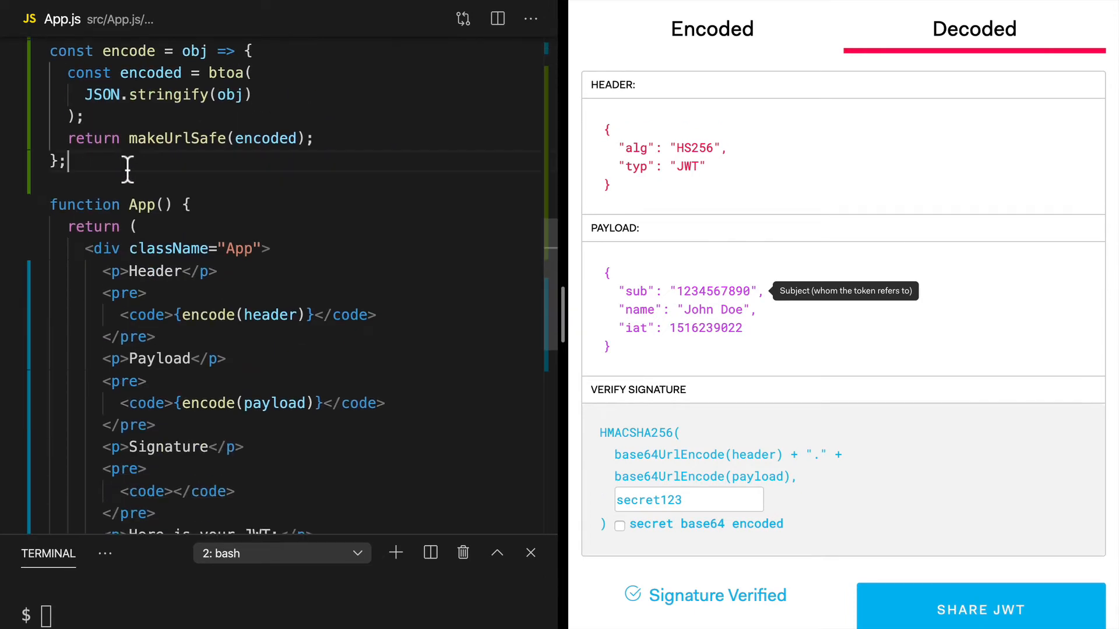
{"action": "key", "text": "Return"}
{"action": "key", "text": "Return"}
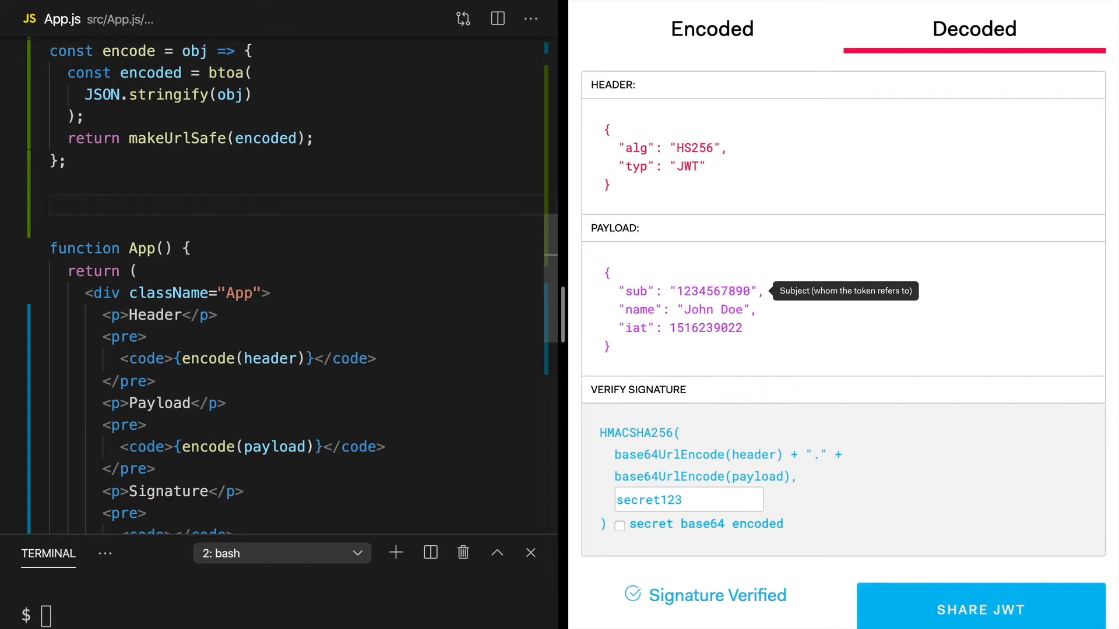
{"action": "type", "text": "const makeSigna"}
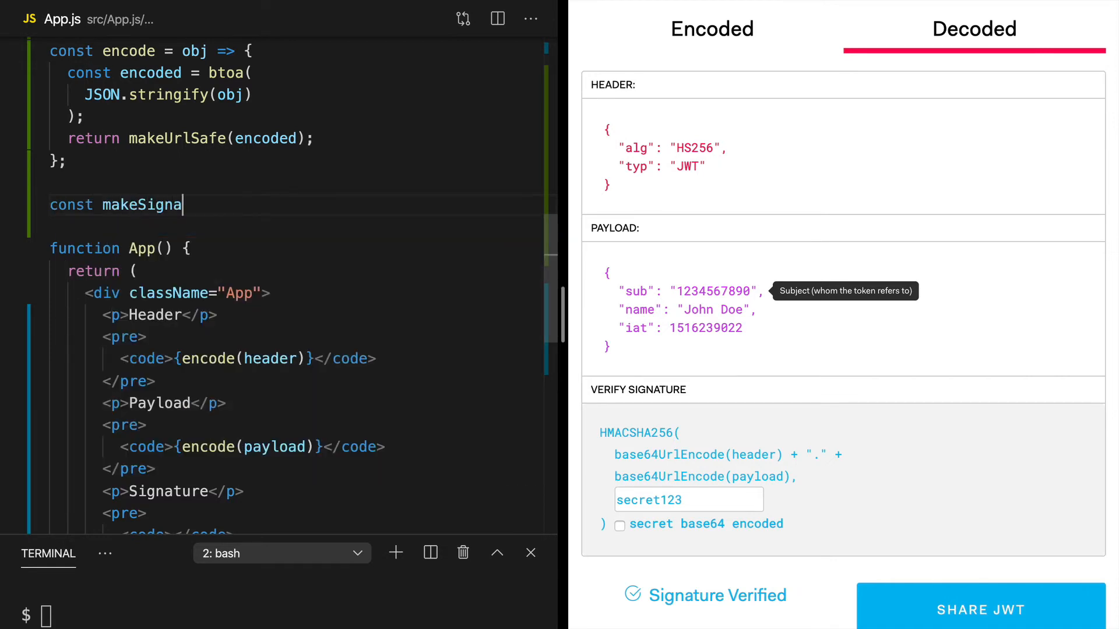
{"action": "type", "text": "ture = "}
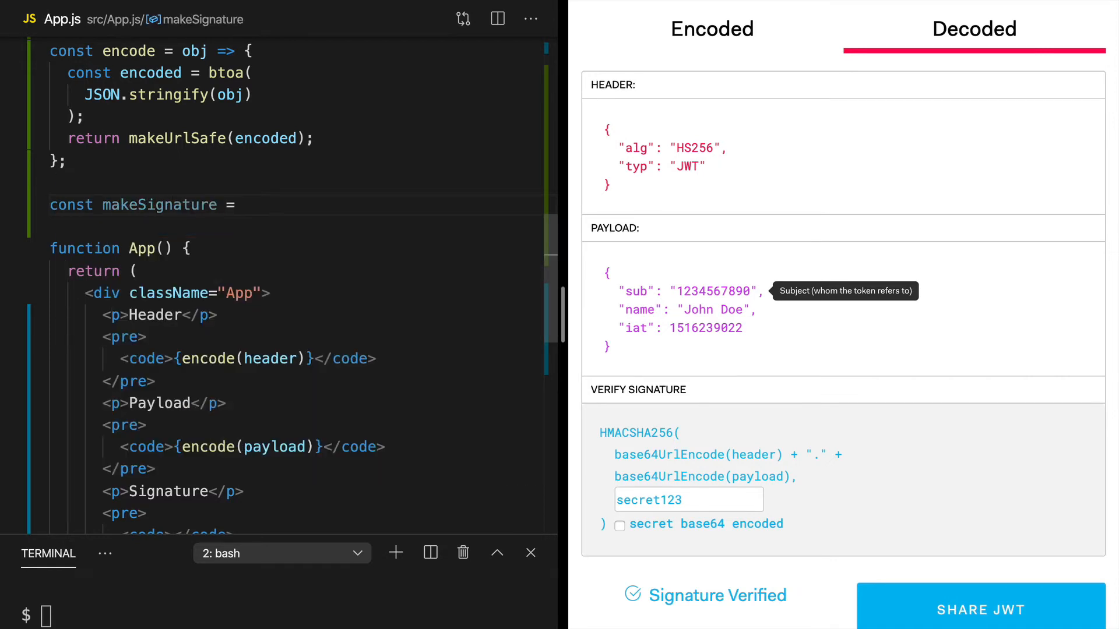
{"action": "type", "text": "(header, "}
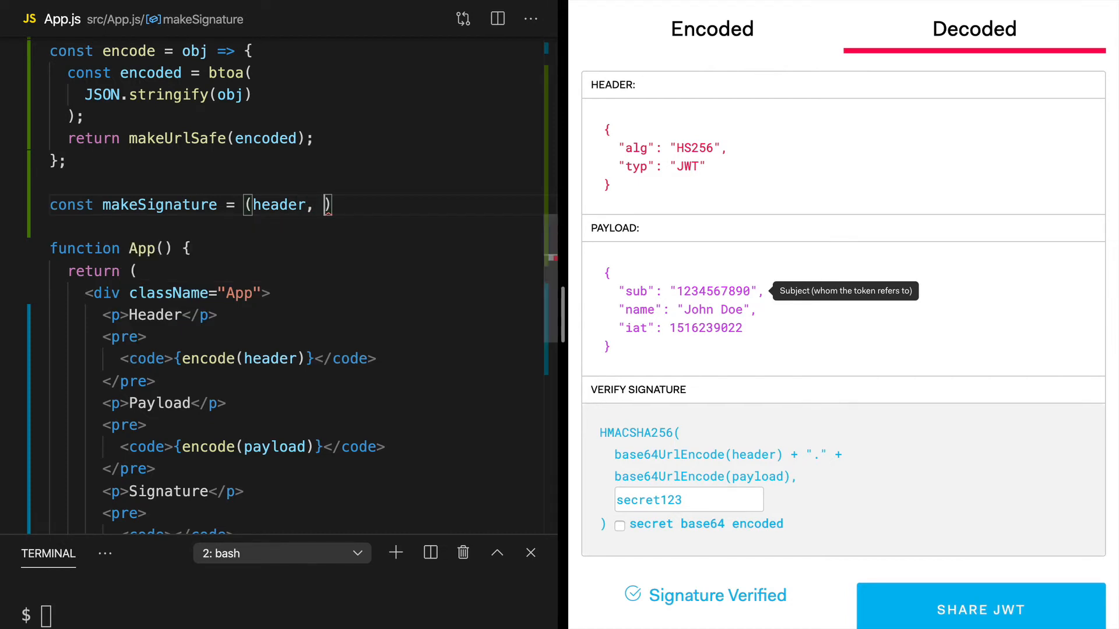
{"action": "type", "text": "payload"}
{"action": "key", "text": "Escape"}
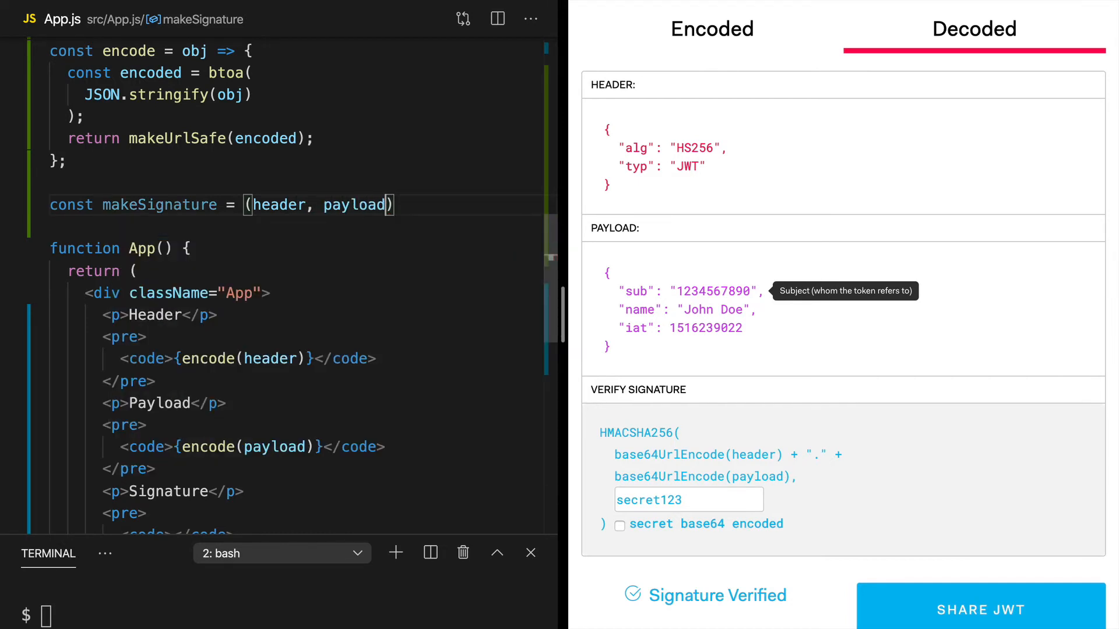
{"action": "type", "text": ", "}
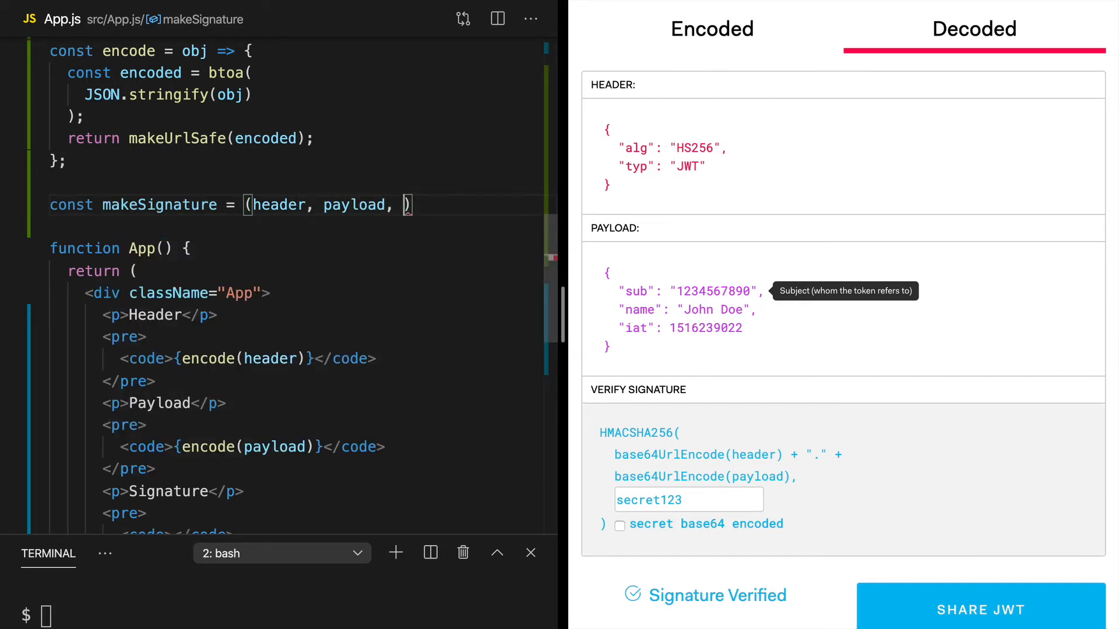
{"action": "type", "text": "secret"}
{"action": "key", "text": "Right"}
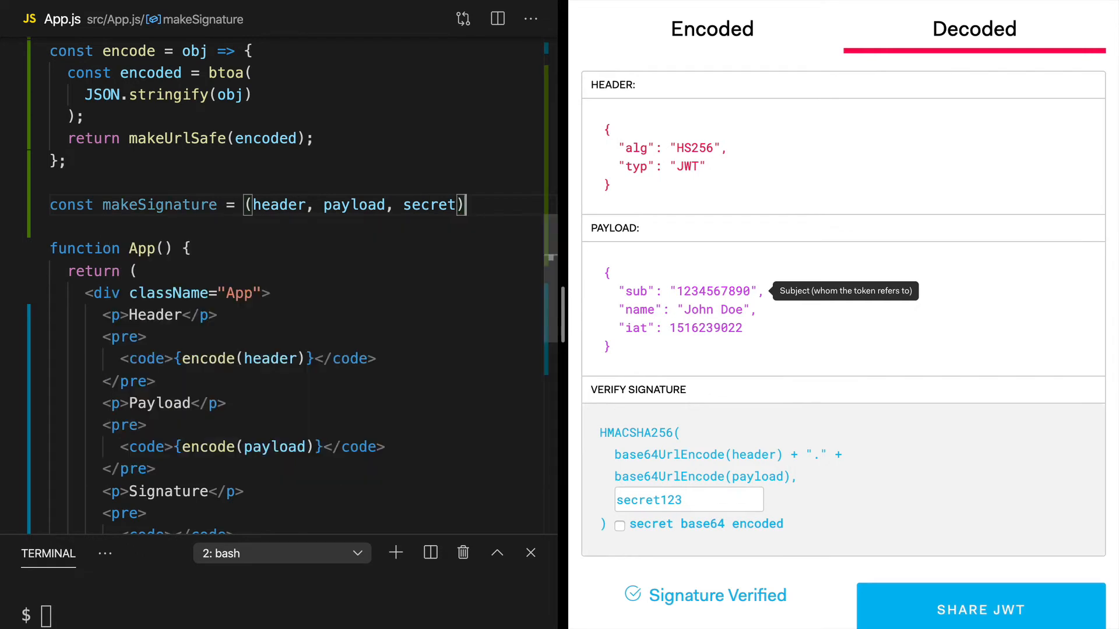
{"action": "type", "text": "=>"}
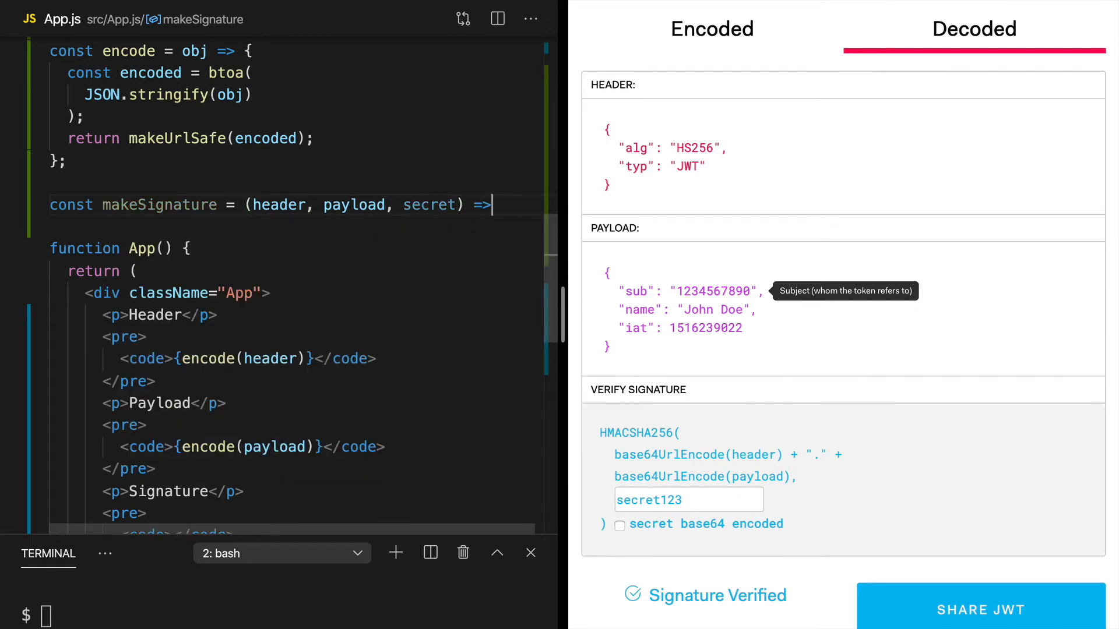
{"action": "type", "text": " {"}
{"action": "key", "text": "Return"}
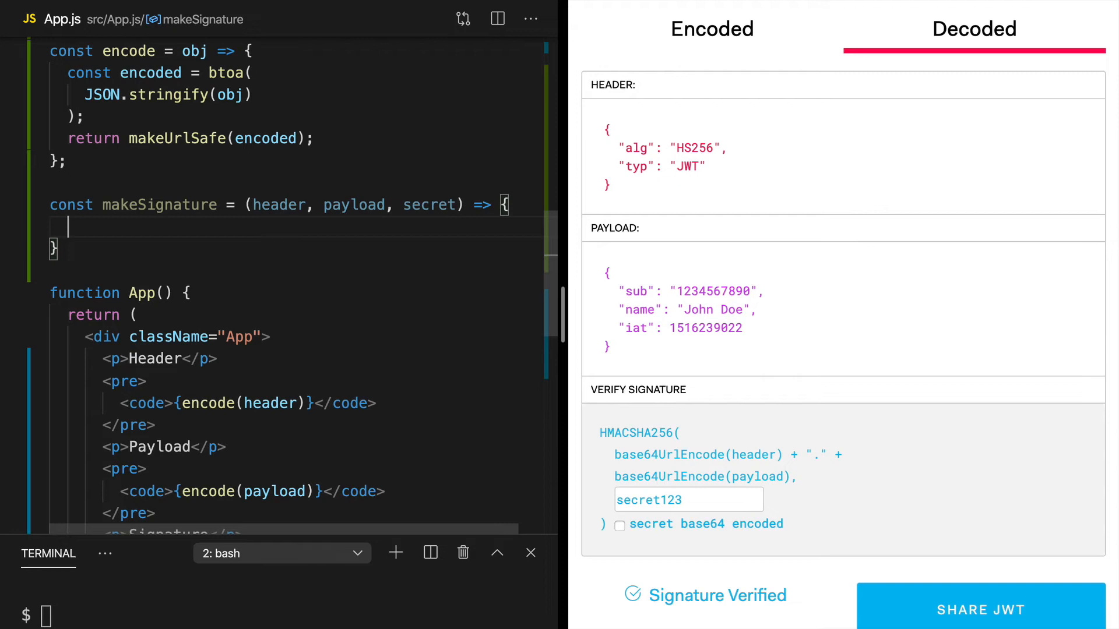
{"action": "type", "text": "const hashed"}
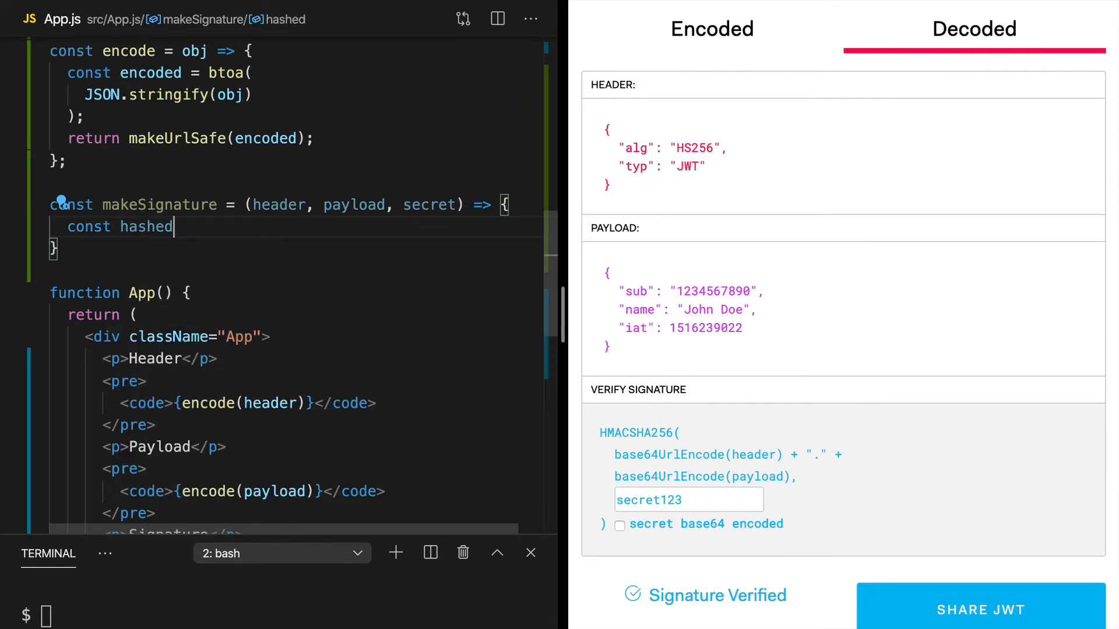
{"action": "type", "text": " ="}
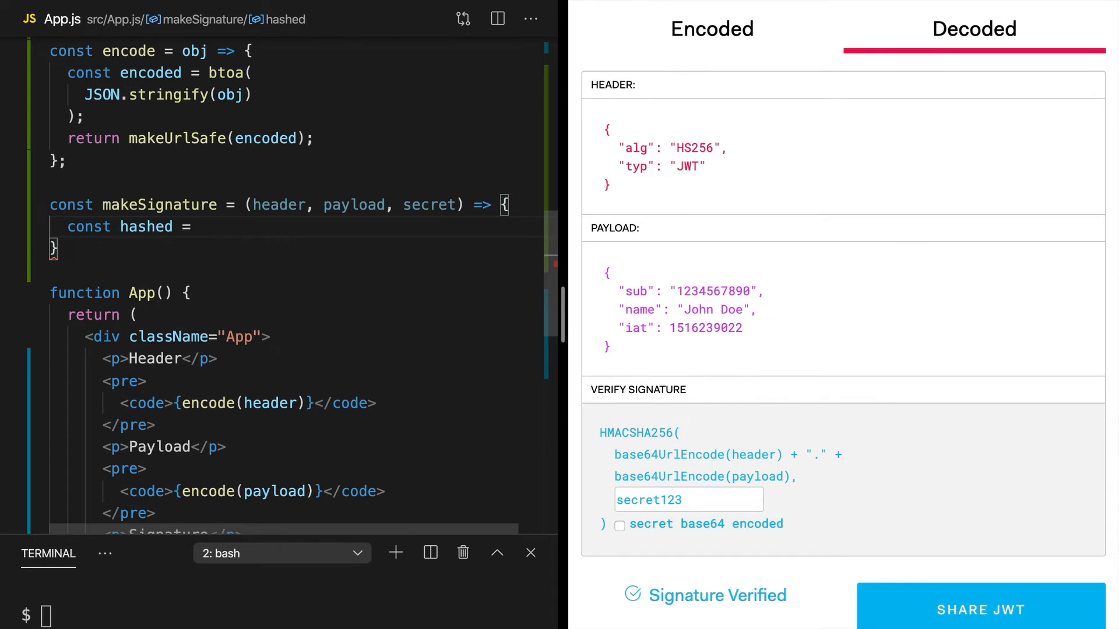
{"action": "type", "text": " hmacSHA"}
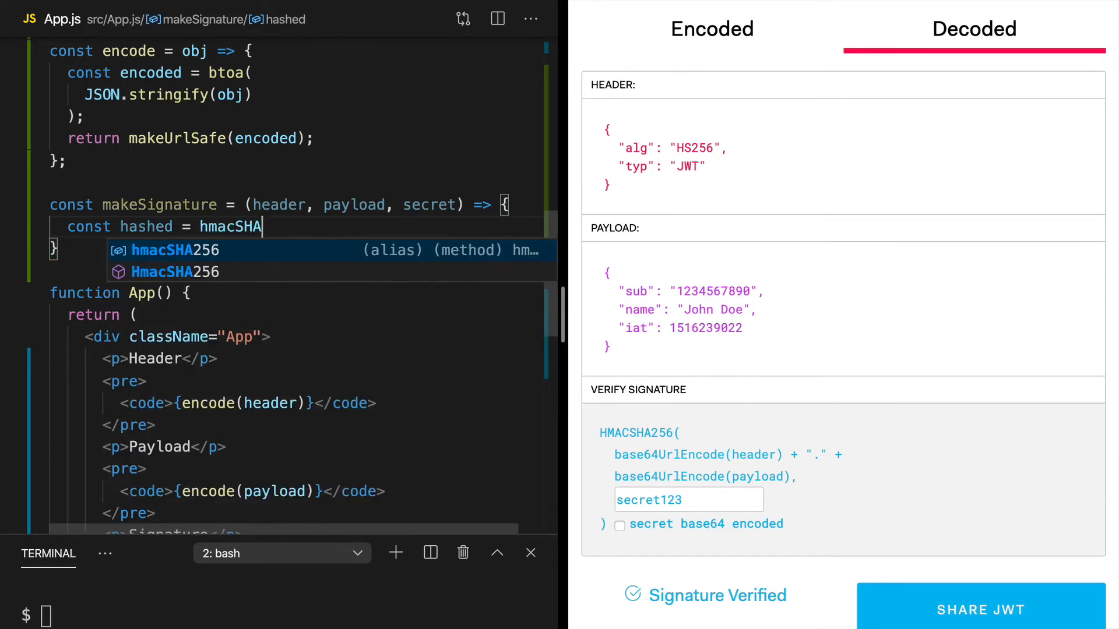
{"action": "type", "text": "256("}
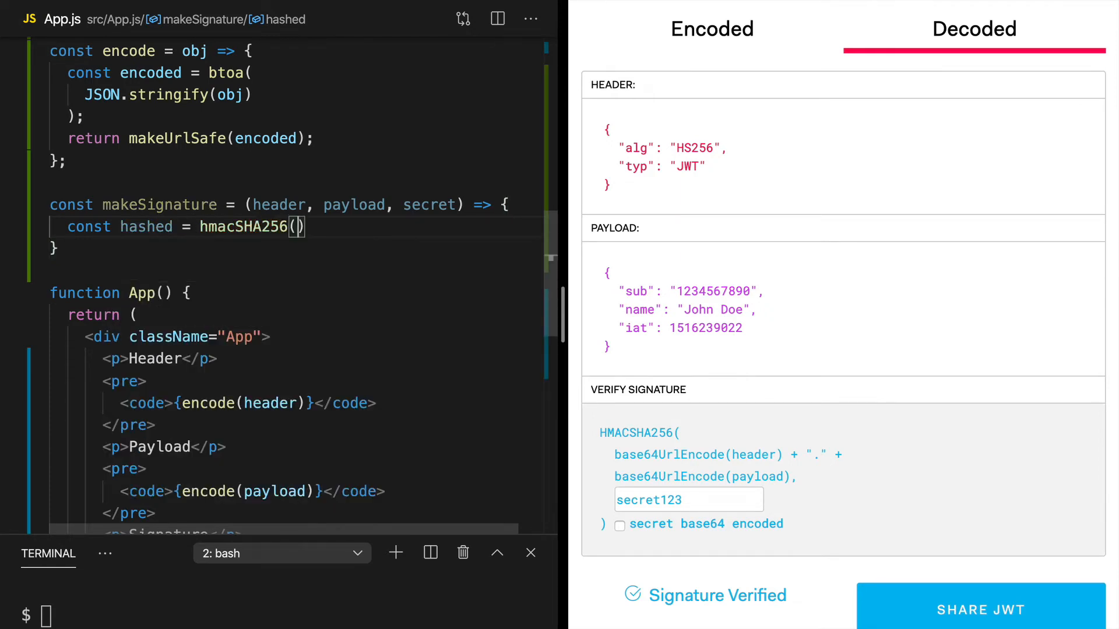
Step: Compute const hashed = hmacSHA256(`${encode(header)}.${encode(payload)}`, secret) inside makeSignature
{"action": "key", "text": "Return"}
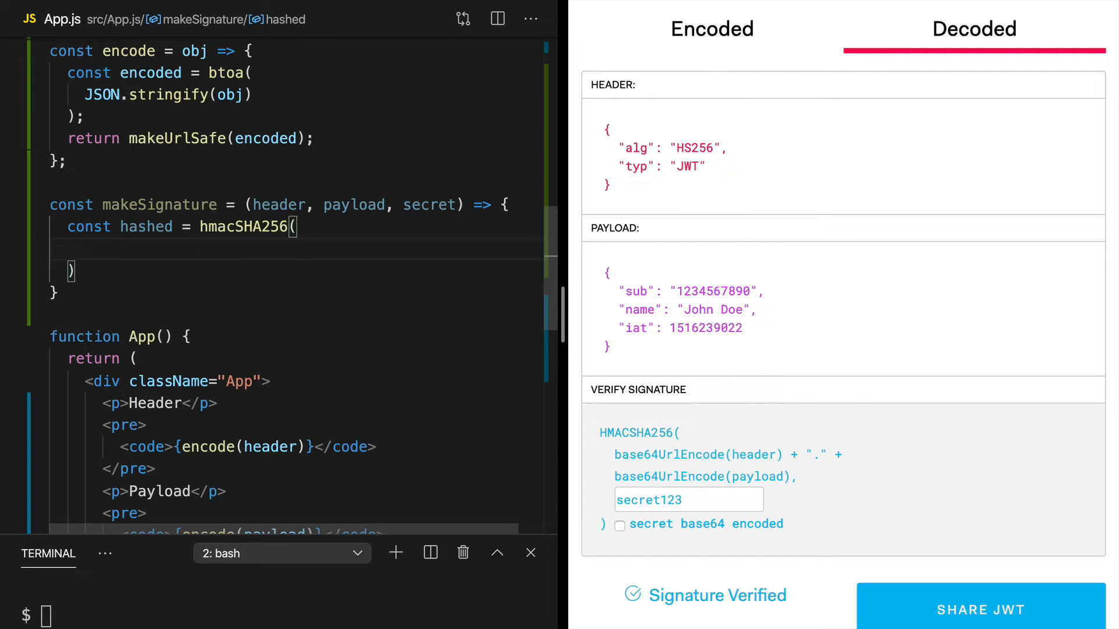
{"action": "type", "text": "`"}
{"action": "type", "text": "$"}
{"action": "type", "text": "{enocd"}
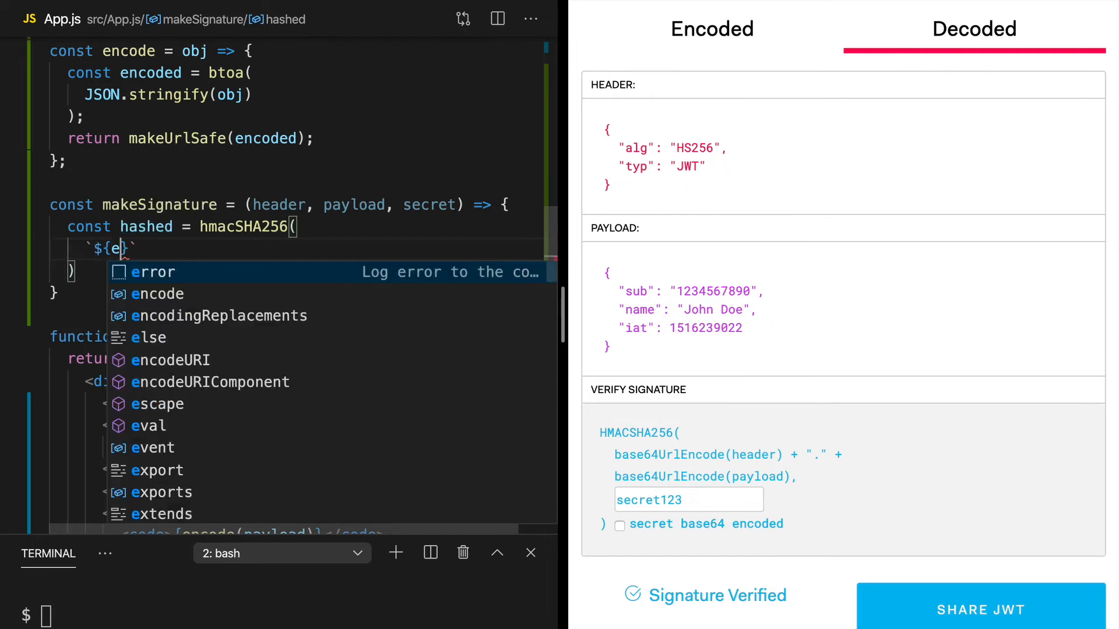
{"action": "type", "text": "ode(header"}
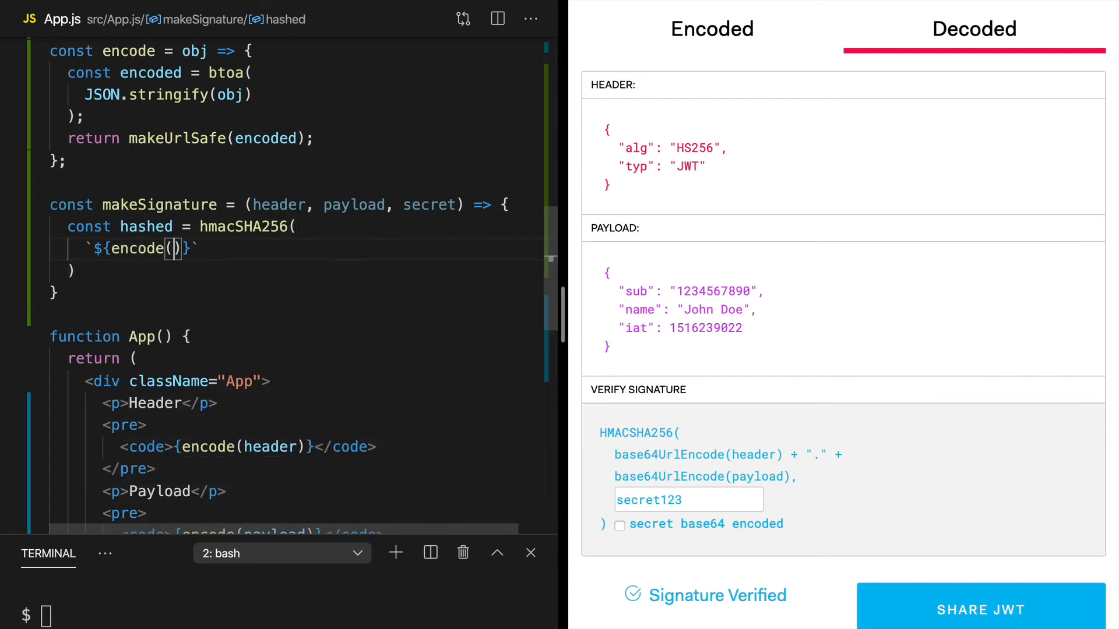
{"action": "key", "text": "Right"}
{"action": "key", "text": "Right"}
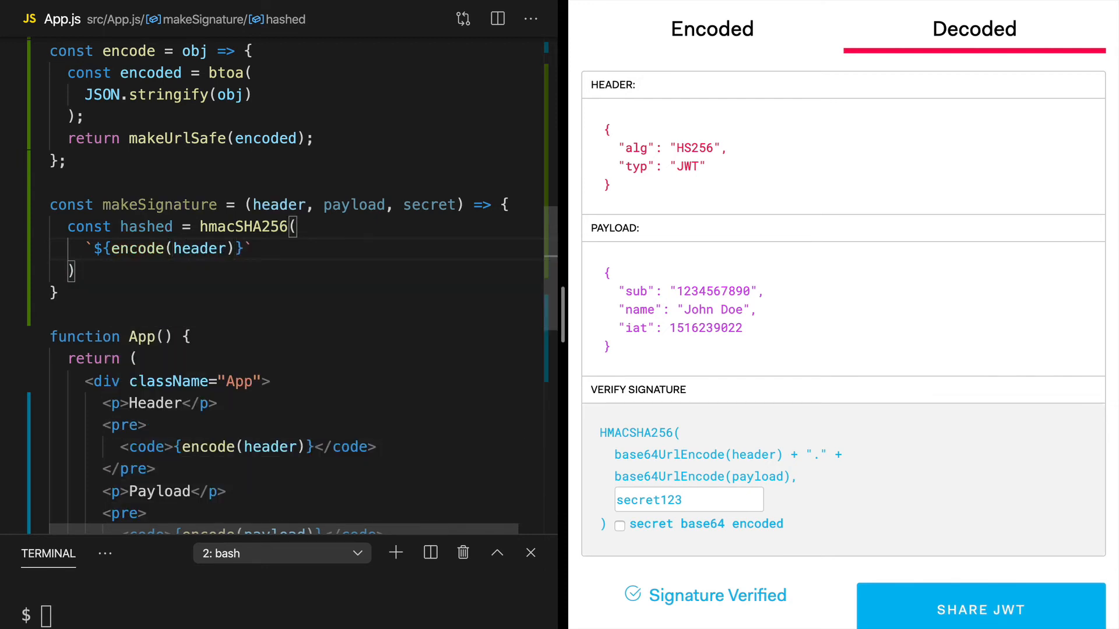
{"action": "type", "text": "."}
{"action": "type", "text": "${"}
{"action": "type", "text": "enco"}
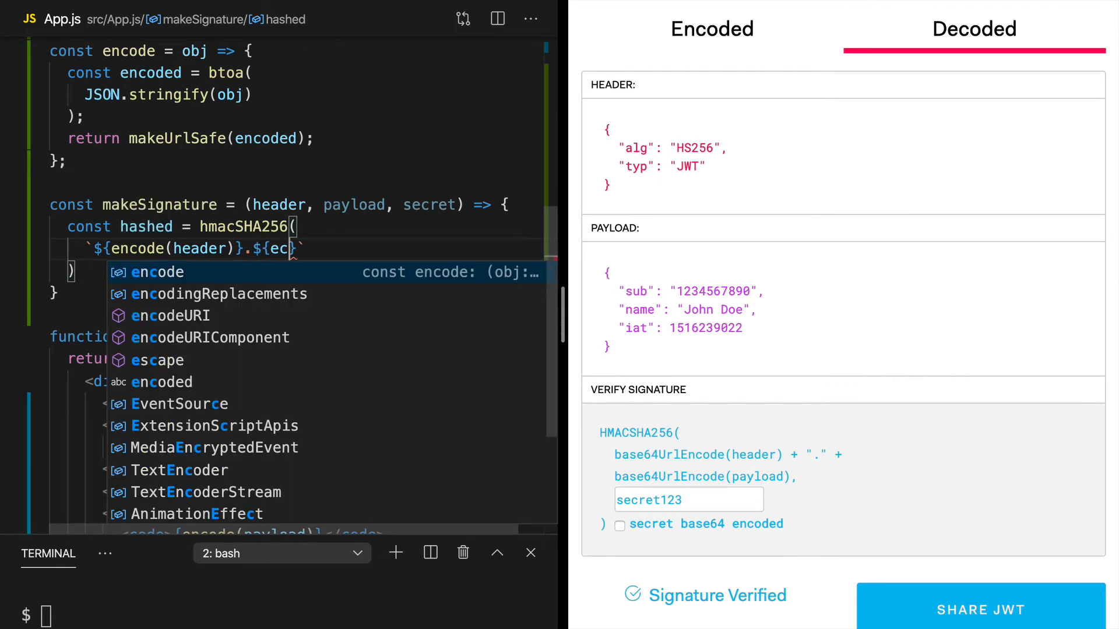
{"action": "type", "text": "de(payl"}
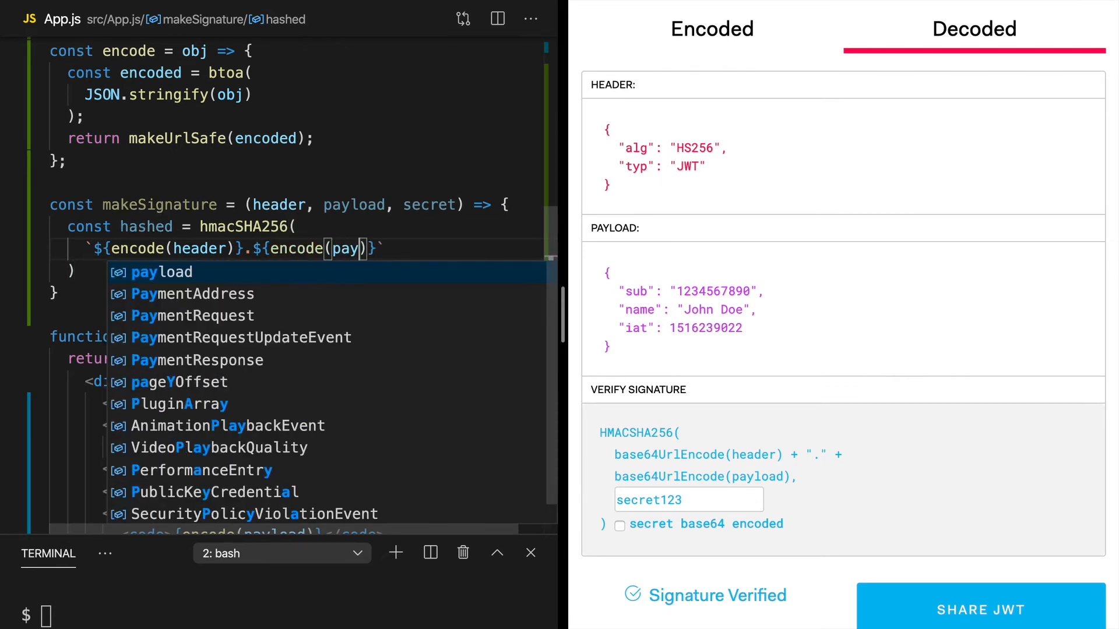
{"action": "type", "text": "oad"}
{"action": "key", "text": "Escape"}
{"action": "key", "text": "End"}
{"action": "key", "text": "shift+Home"}
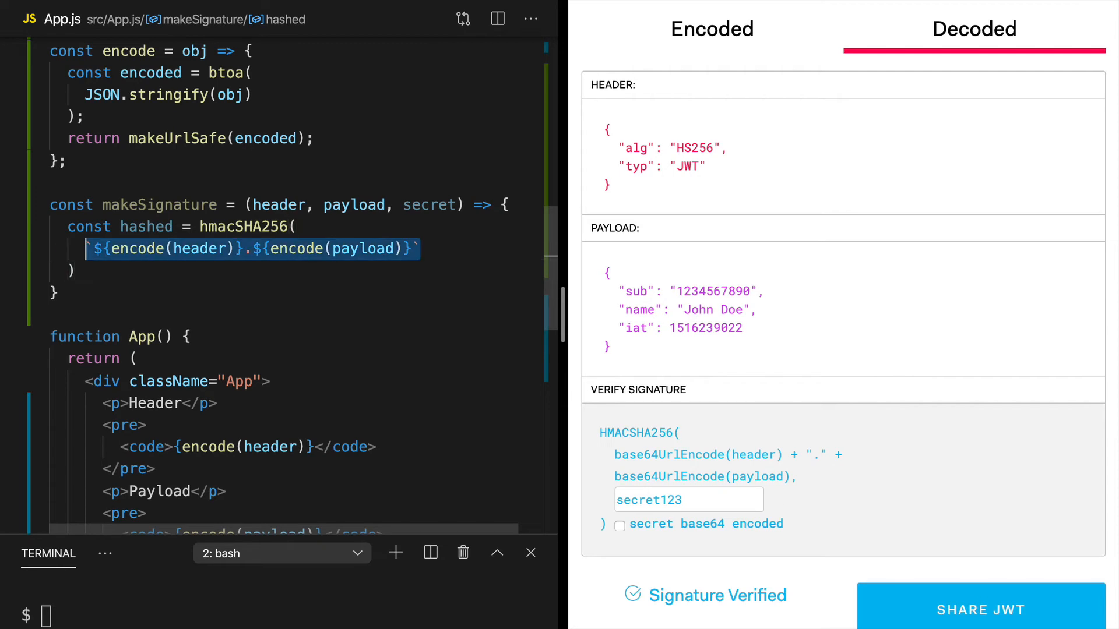
{"action": "key", "text": "End"}
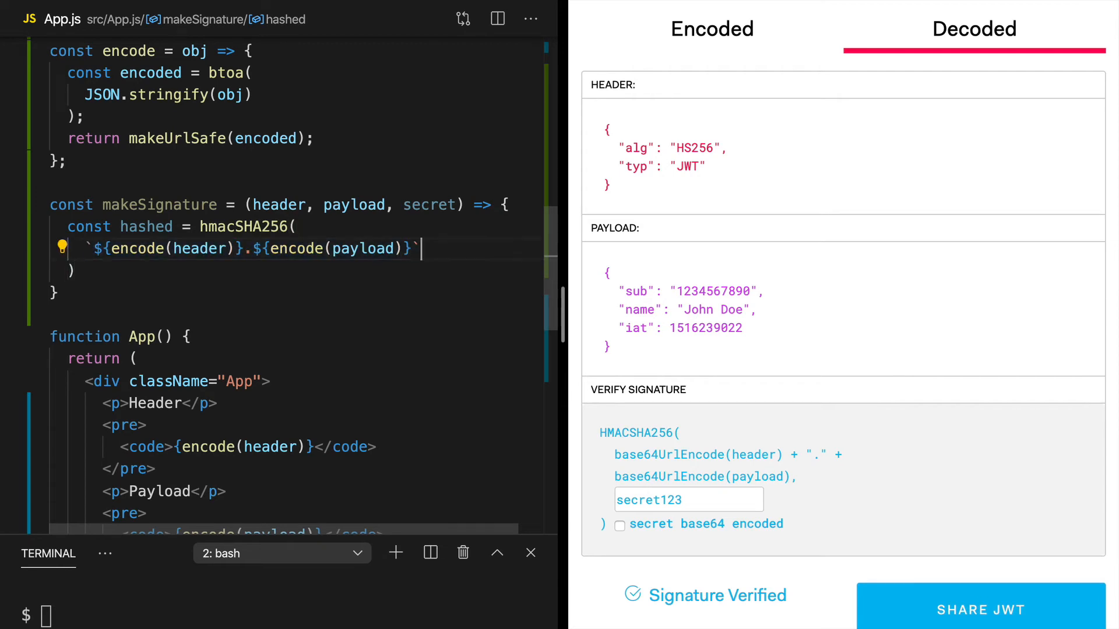
{"action": "type", "text": ","}
{"action": "key", "text": "Return"}
{"action": "type", "text": "sec"}
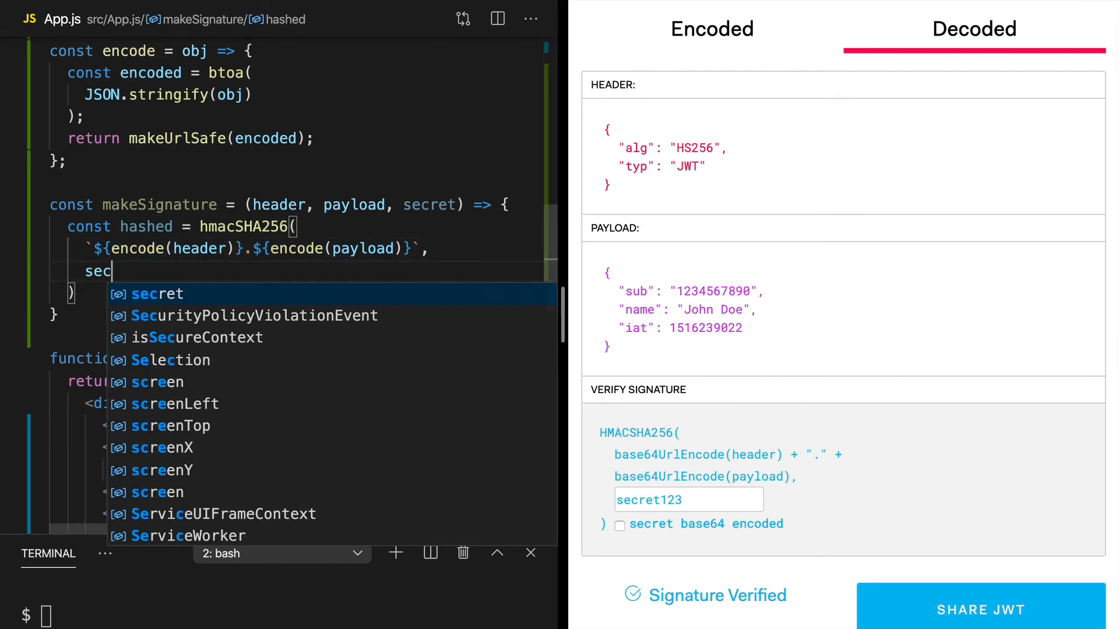
{"action": "type", "text": "ret"}
{"action": "key", "text": "Escape"}
{"action": "key", "text": "Down"}
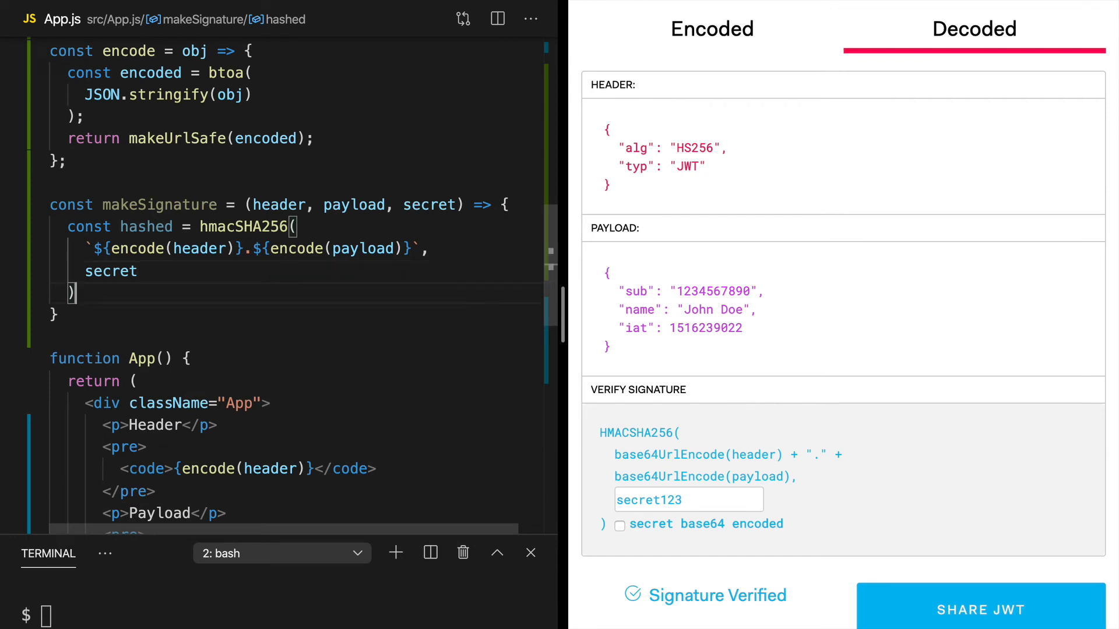
{"action": "type", "text": ";"}
{"action": "key", "text": "Return"}
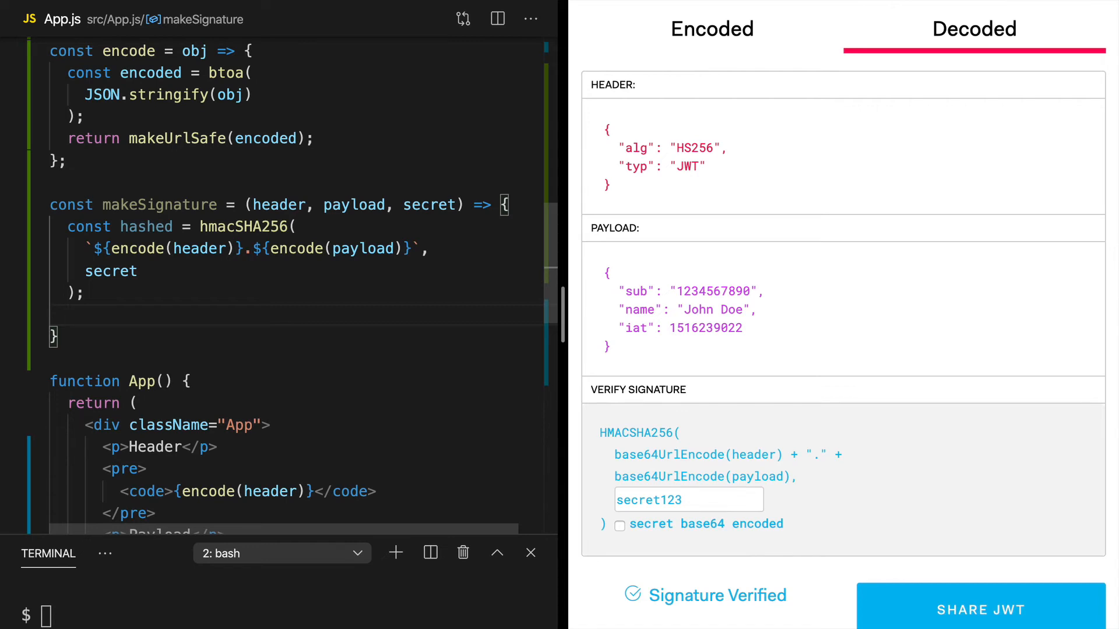
{"action": "type", "text": "const stringif"}
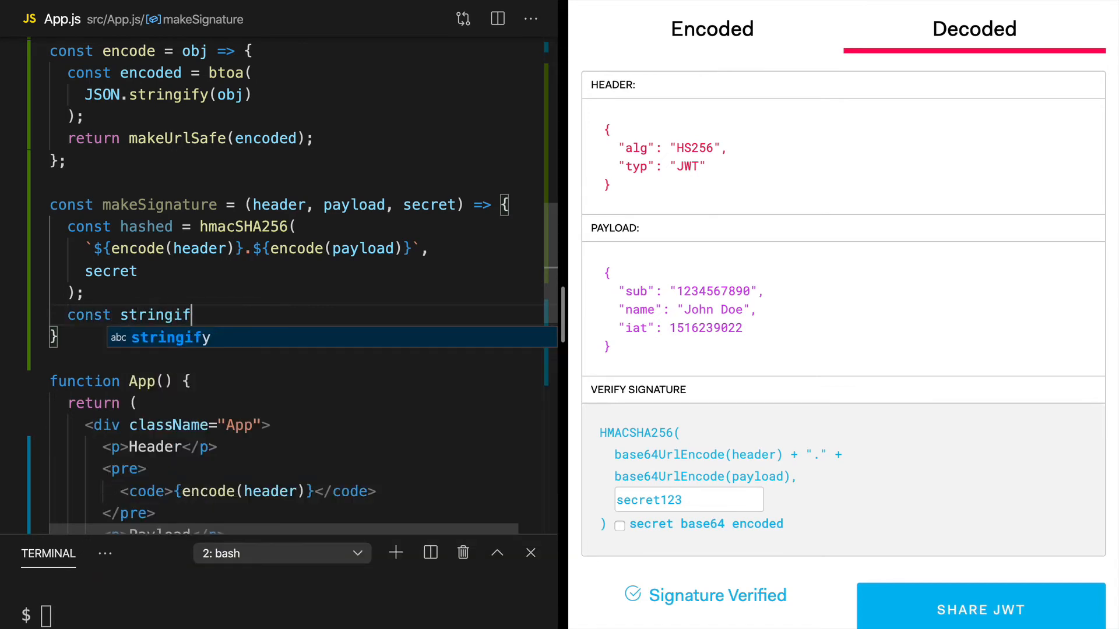
{"action": "type", "text": "ied = B"}
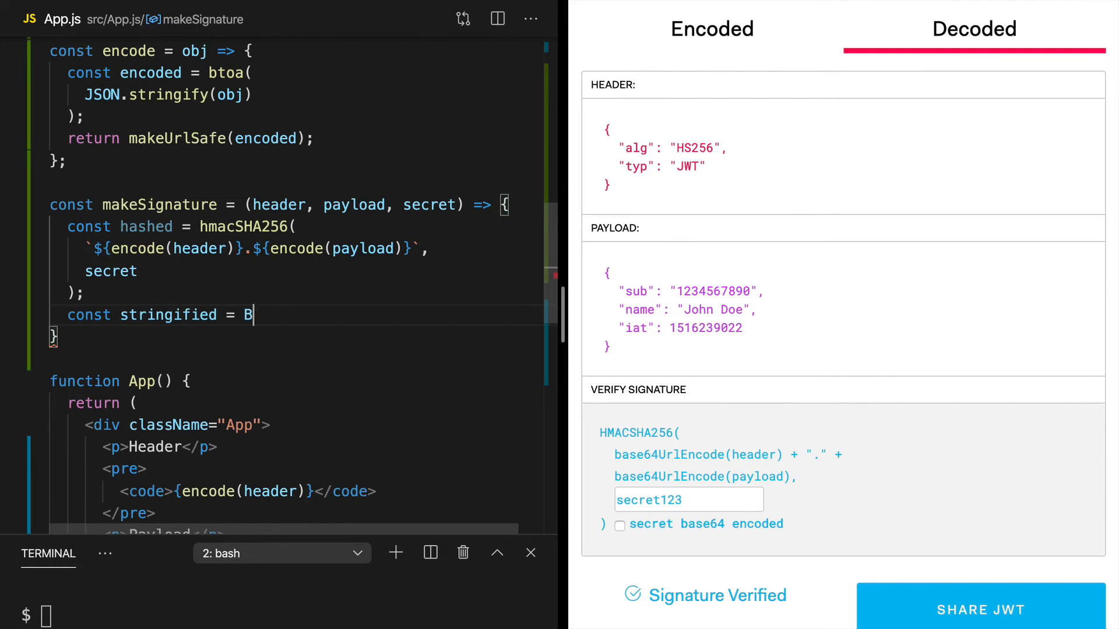
{"action": "type", "text": "ase64"}
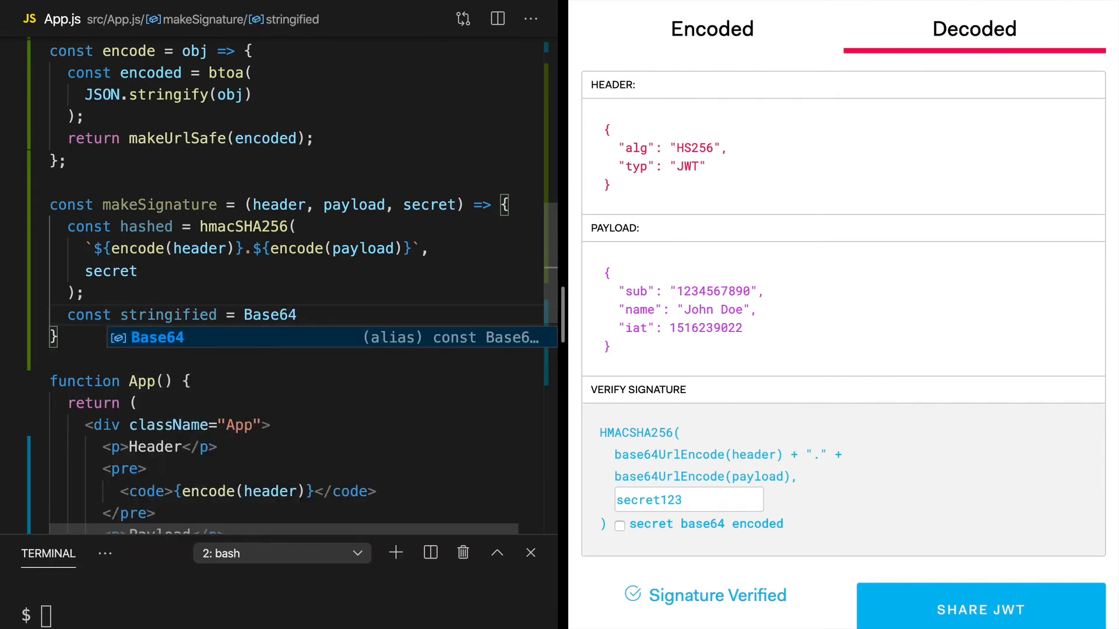
{"action": "type", "text": ".string"}
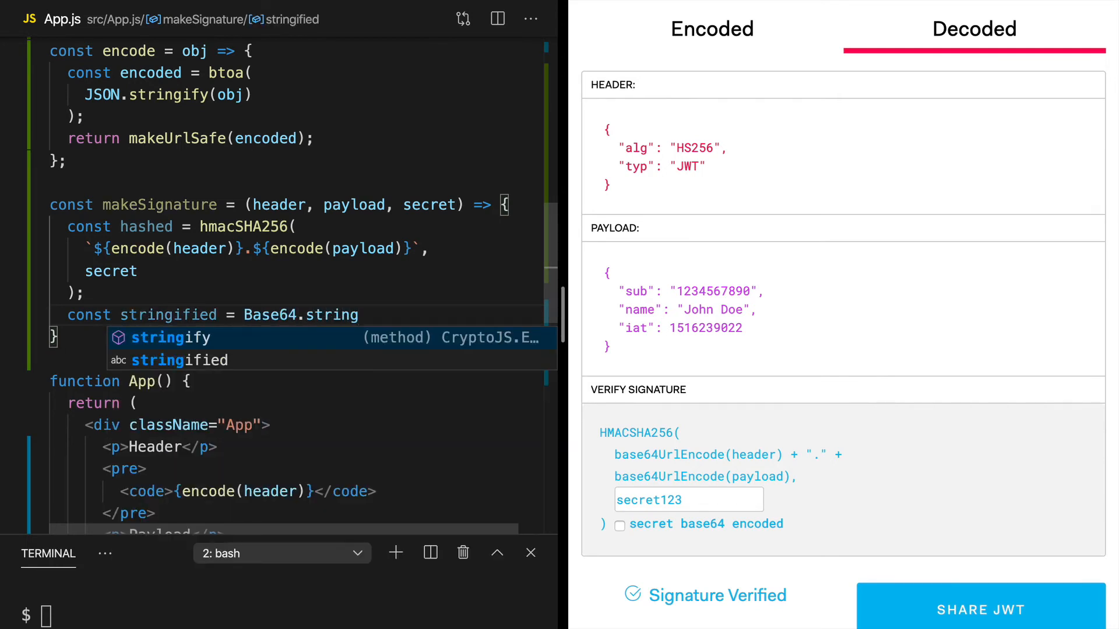
{"action": "type", "text": "if"}
{"action": "type", "text": "y(hashe"}
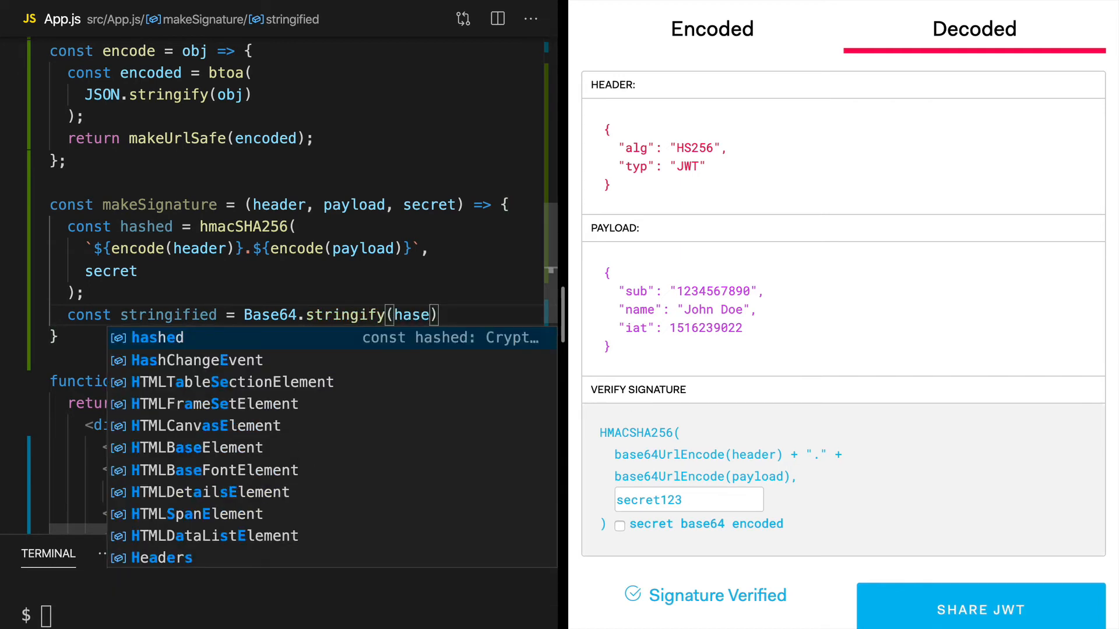
{"action": "type", "text": "d"}
Step: Add const stringified = Base64.stringify(hashed) and return makeUrlSafe(stringified)
{"action": "key", "text": "End"}
{"action": "type", "text": ";"}
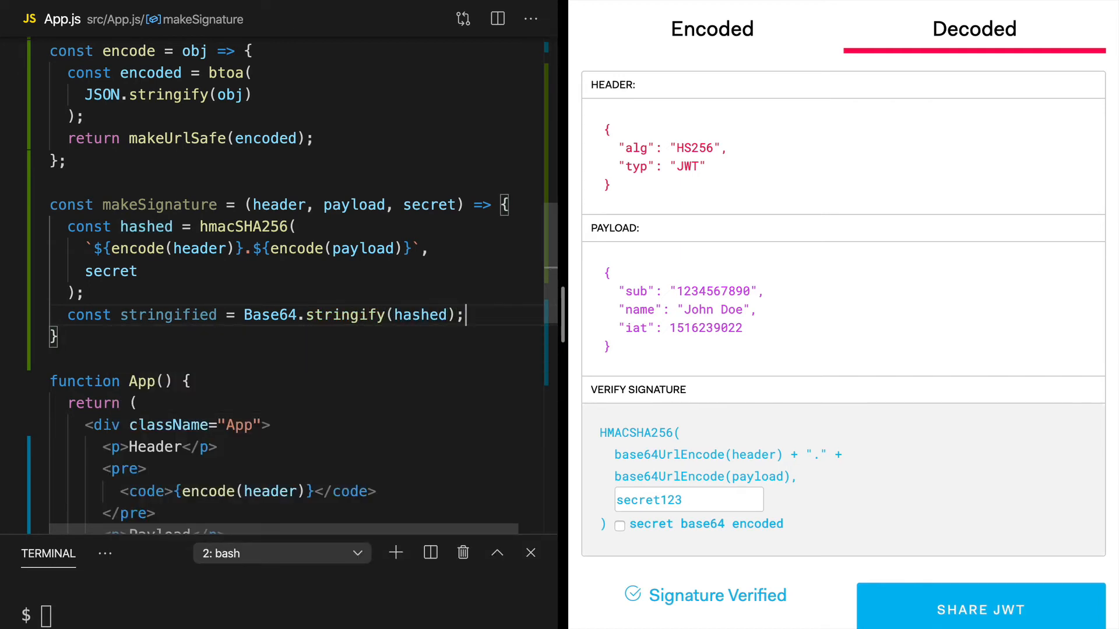
{"action": "key", "text": "Return"}
{"action": "type", "text": "retur"}
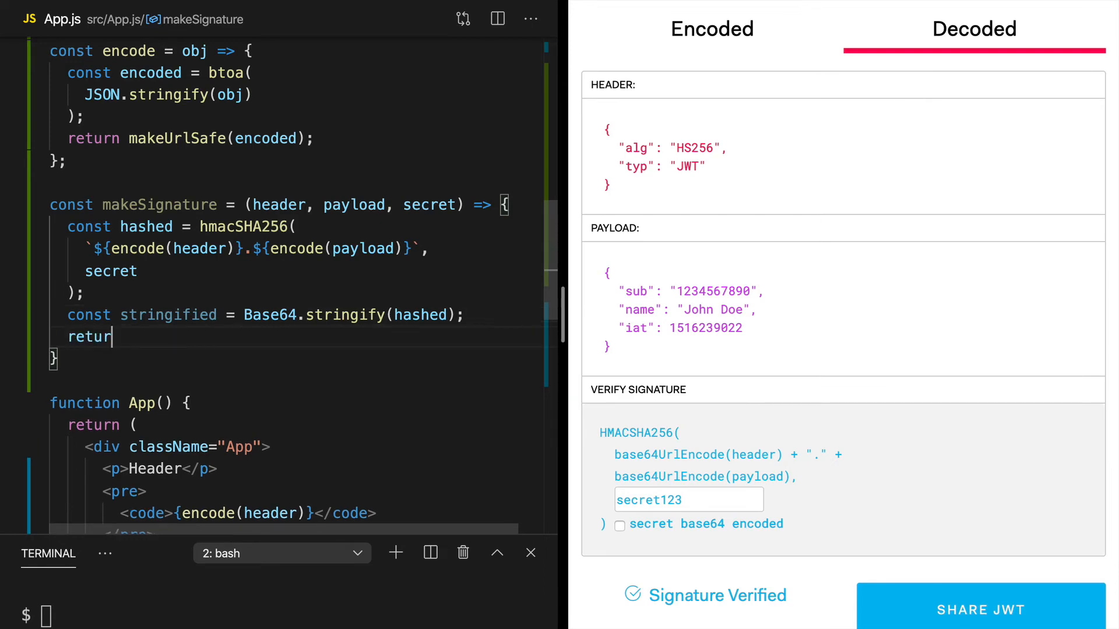
{"action": "type", "text": "n makeUr"}
{"action": "key", "text": "Tab"}
{"action": "type", "text": "(s"}
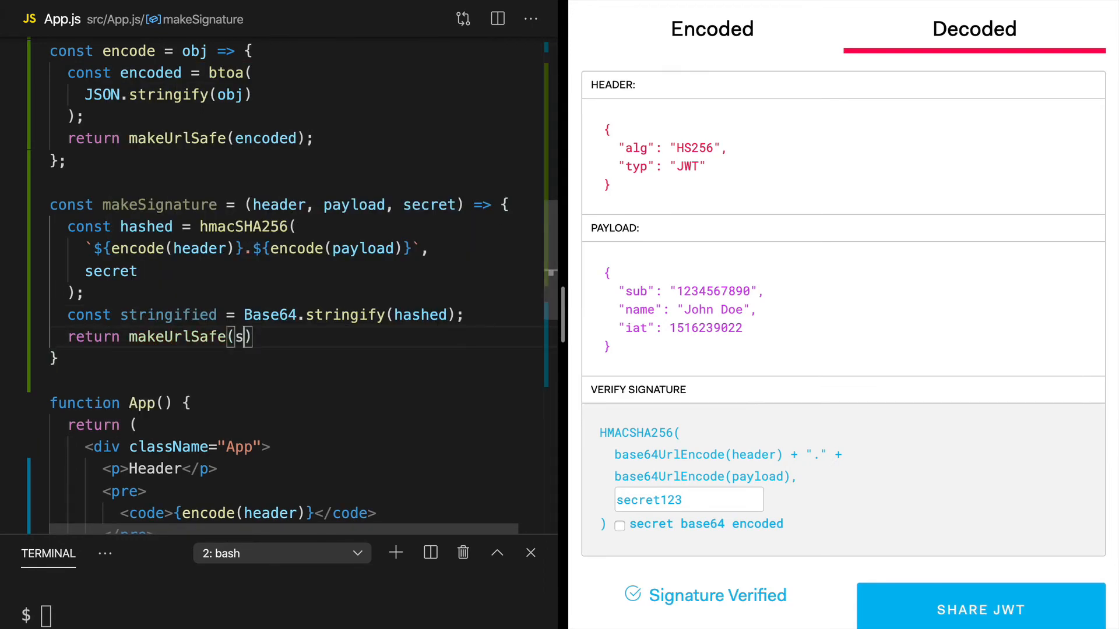
{"action": "type", "text": "tring"}
{"action": "key", "text": "Tab"}
{"action": "key", "text": "End"}
{"action": "type", "text": ";"}
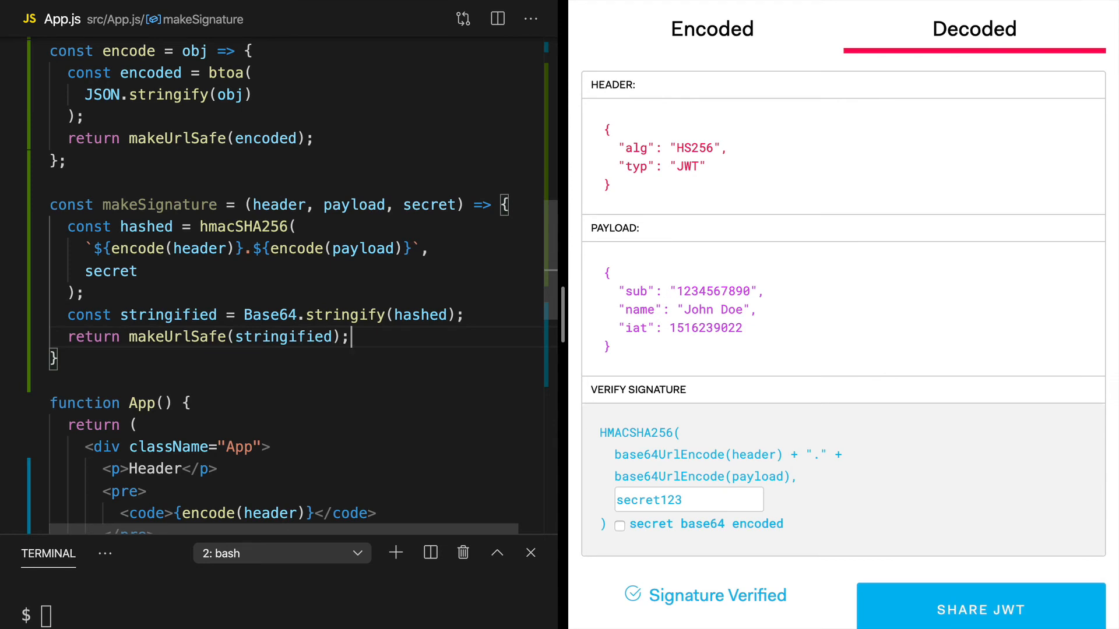
{"action": "scroll", "coordinate": [289, 289], "scroll_direction": "down", "scroll_amount": 7}
{"action": "scroll", "coordinate": [35, 218], "scroll_direction": "down", "scroll_amount": 3}
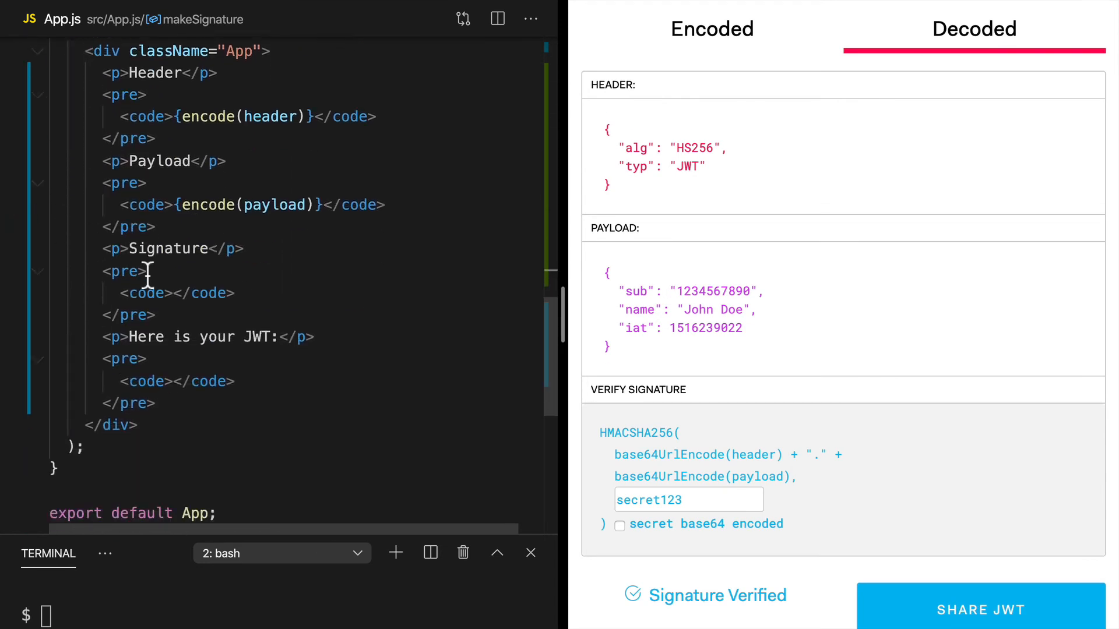
Step: Render {makeSignature(header, payload, jwtSecret)} in the Signature block and save to reformat
{"action": "left_click", "coordinate": [175, 292]}
{"action": "type", "text": "{"}
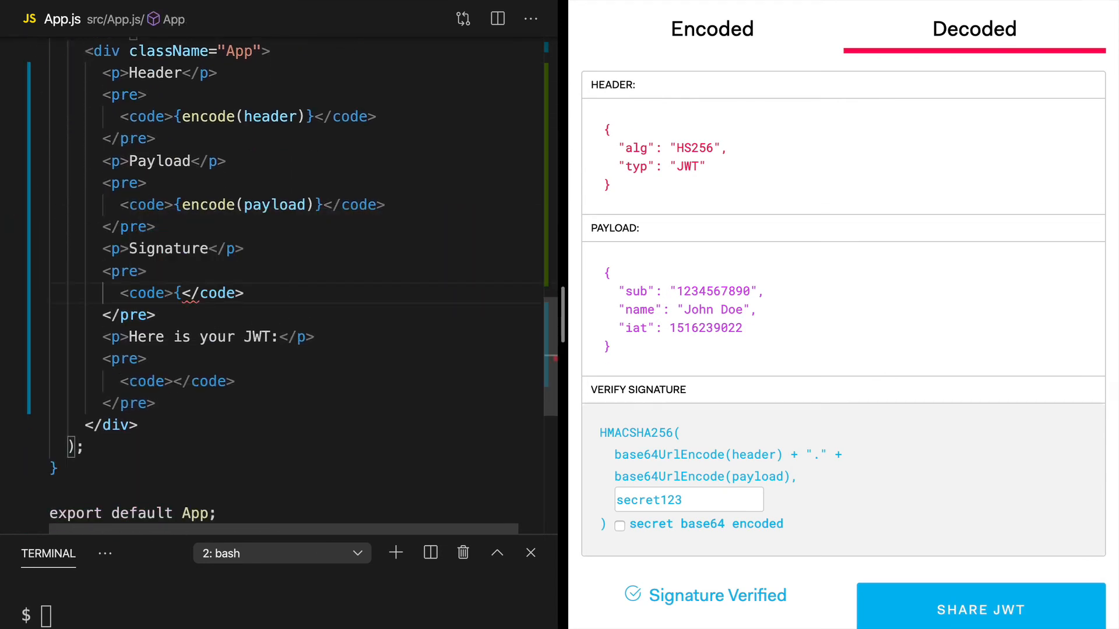
{"action": "type", "text": "makeS"}
{"action": "key", "text": "Tab"}
{"action": "type", "text": "("}
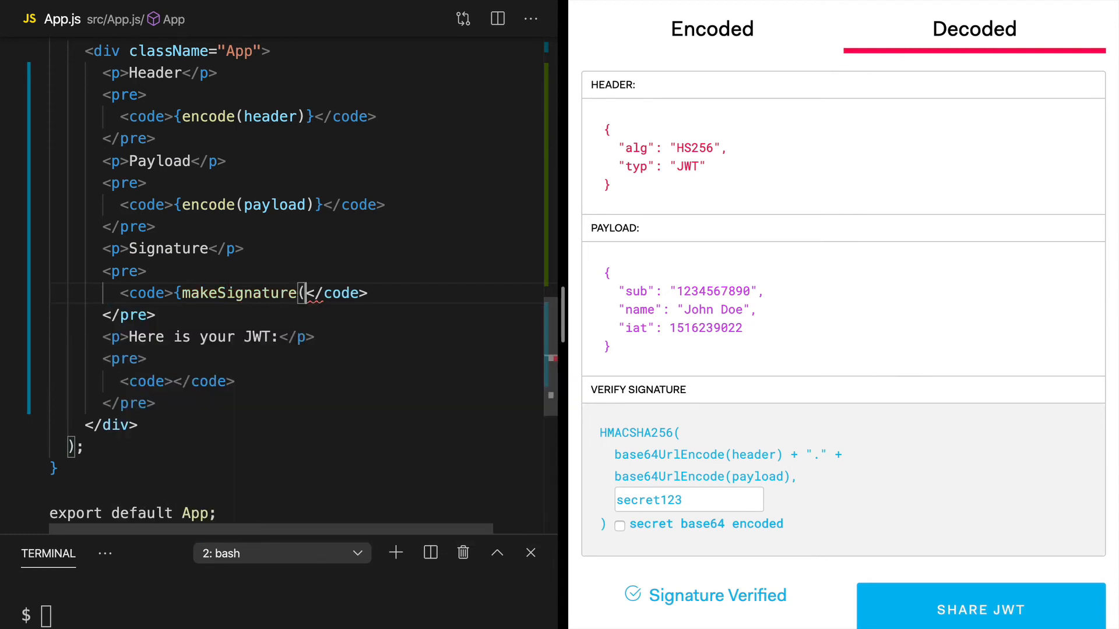
{"action": "type", "text": "header, payload, "}
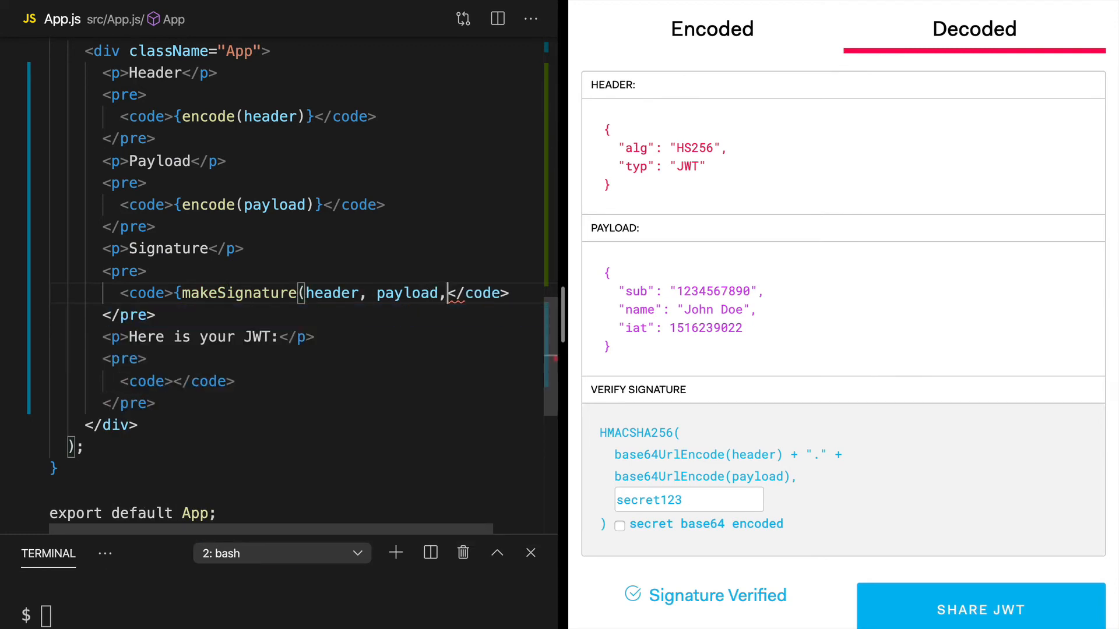
{"action": "type", "text": "jwtS</code"}
{"action": "key", "text": "Tab"}
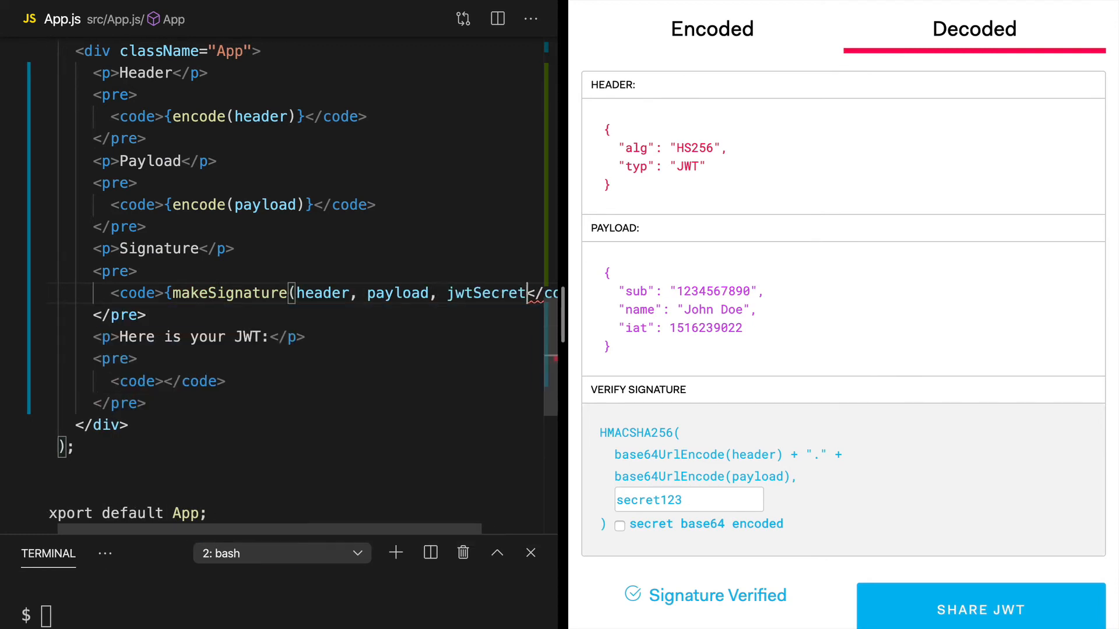
{"action": "type", "text": ")}"}
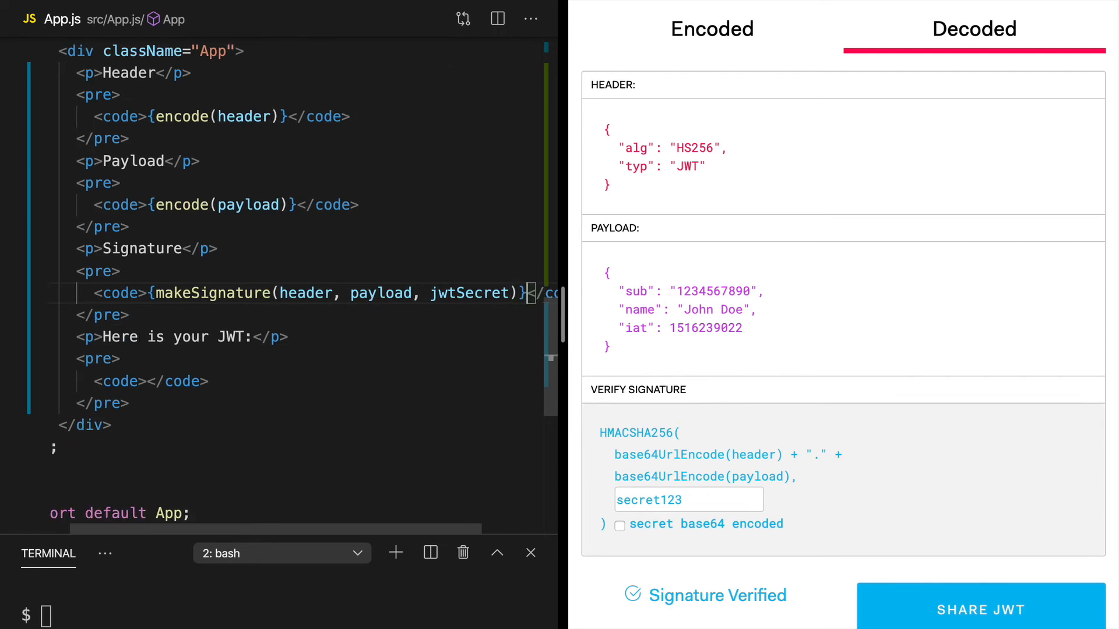
{"action": "key", "text": "ctrl+s"}
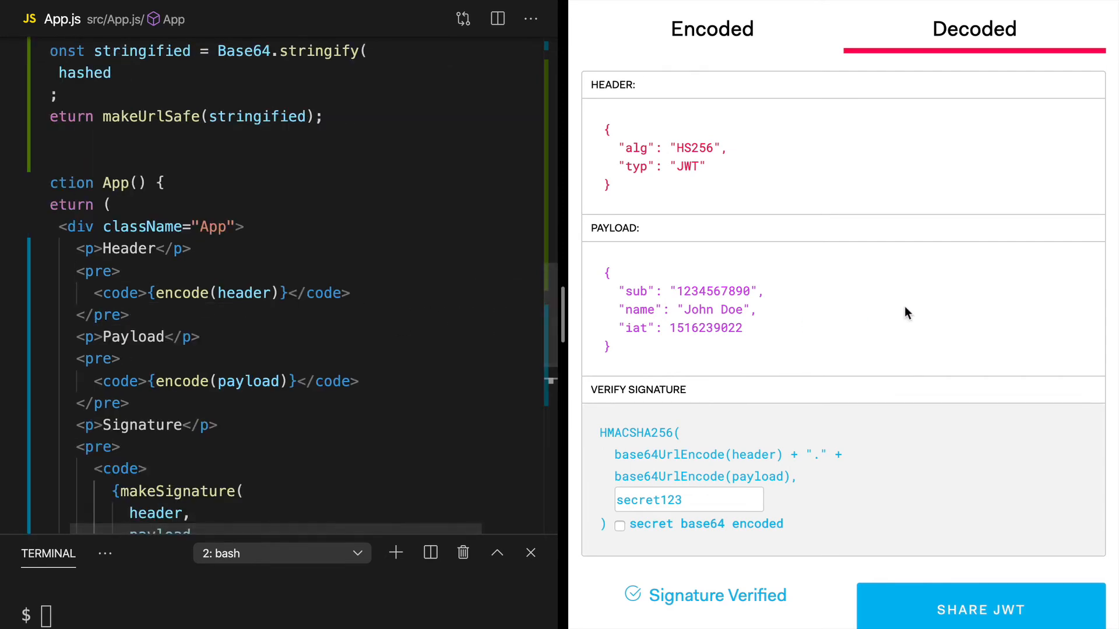
{"action": "key", "text": "ctrl+Tab"}
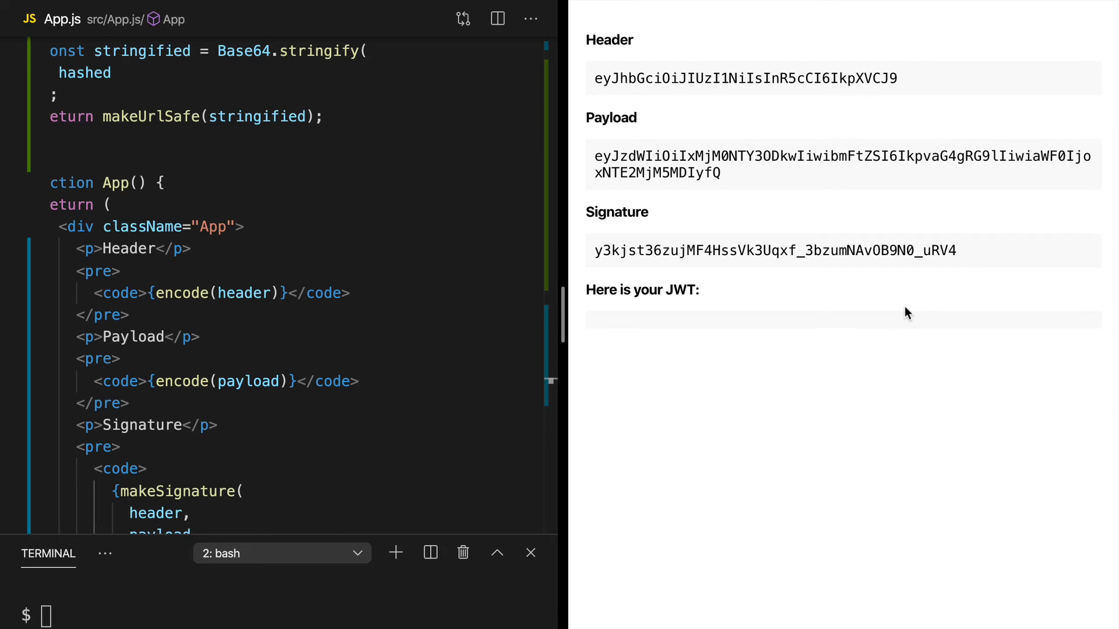
{"action": "left_click_drag", "start_coordinate": [960, 251], "coordinate": [965, 249]}
{"action": "key", "text": "ctrl+Tab"}
{"action": "left_click", "coordinate": [723, 34]}
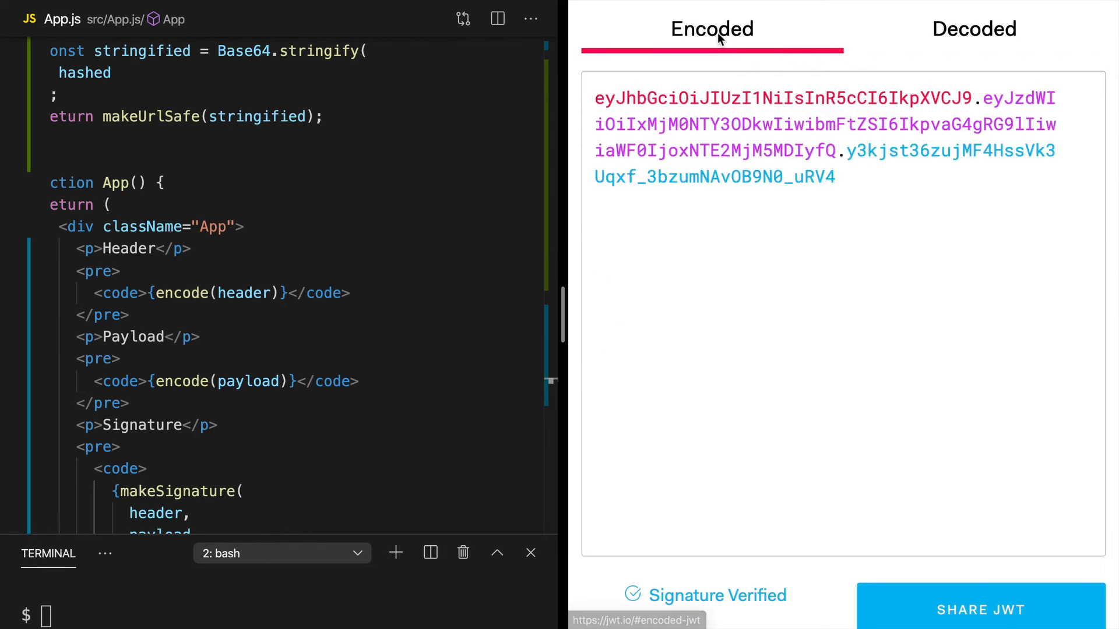
{"action": "left_click_drag", "start_coordinate": [838, 175], "coordinate": [793, 175]}
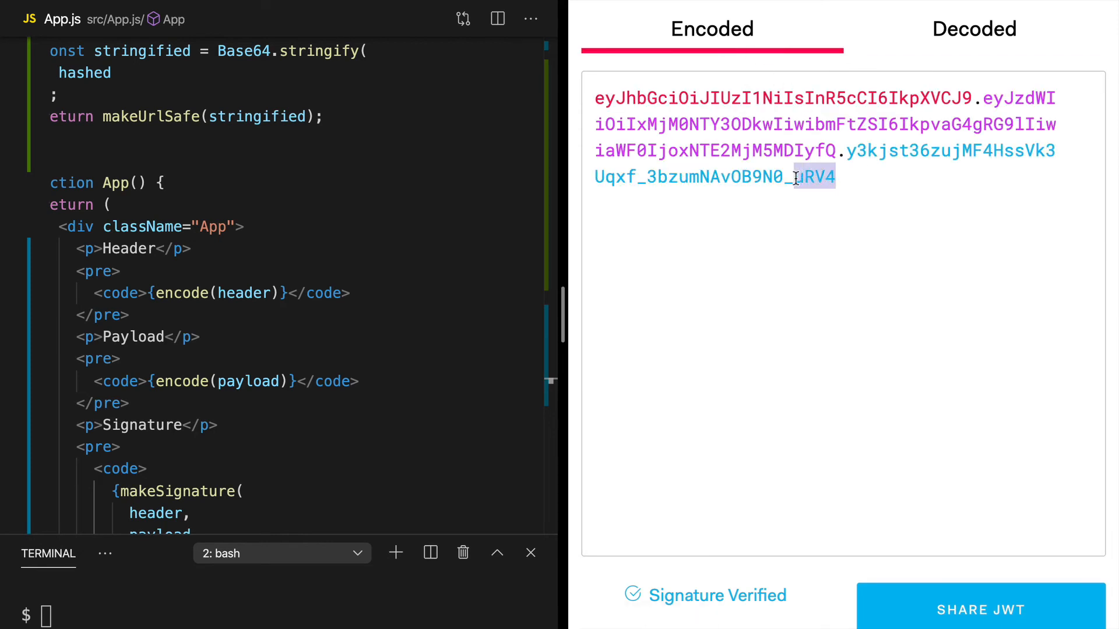
{"action": "left_click", "coordinate": [837, 177]}
{"action": "scroll", "coordinate": [279, 198], "scroll_direction": "left", "scroll_amount": 3}
Step: Declare a getJwt arrow function taking header, payload and signature after makeSignature
{"action": "left_click", "coordinate": [123, 141]}
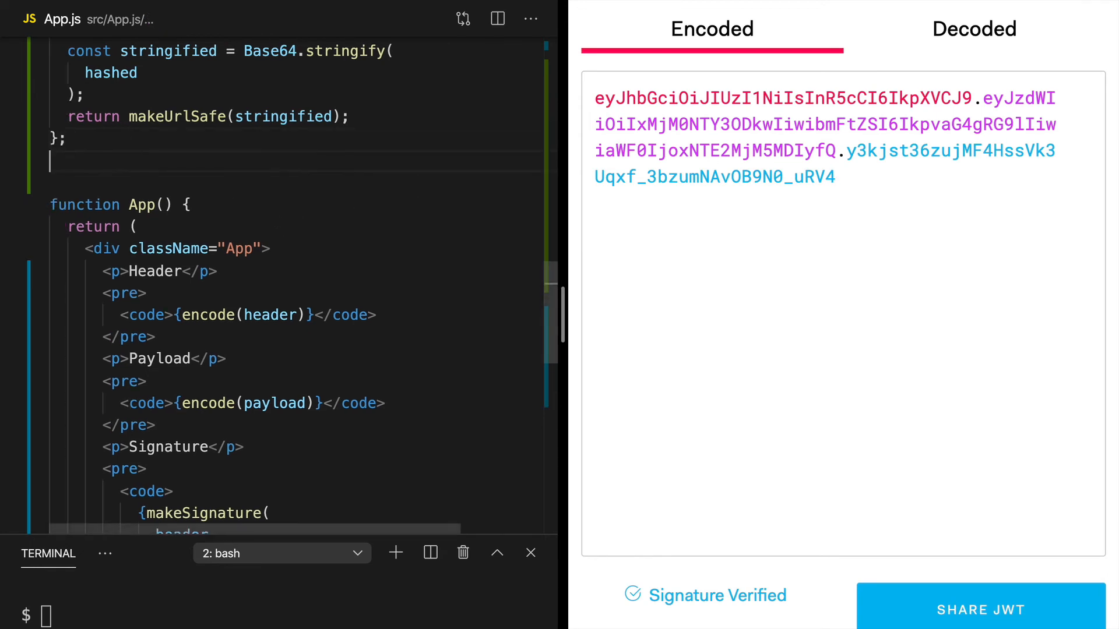
{"action": "key", "text": "Return"}
{"action": "key", "text": "Return"}
{"action": "type", "text": "getJwt"}
{"action": "key", "text": "Home"}
{"action": "type", "text": "const"}
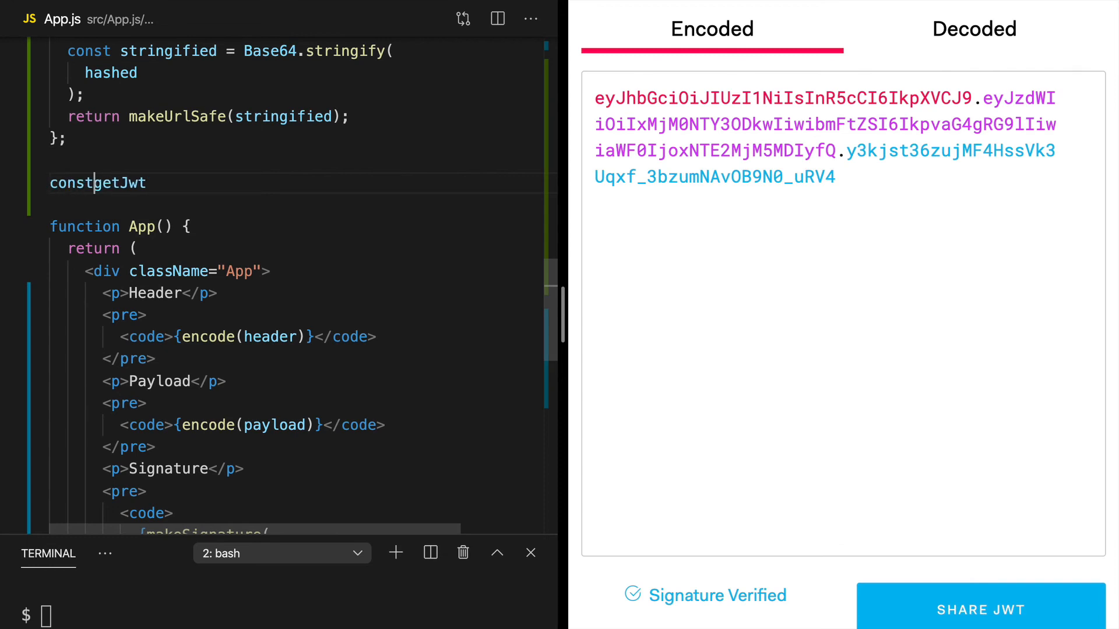
{"action": "key", "text": "End"}
{"action": "type", "text": "= ("}
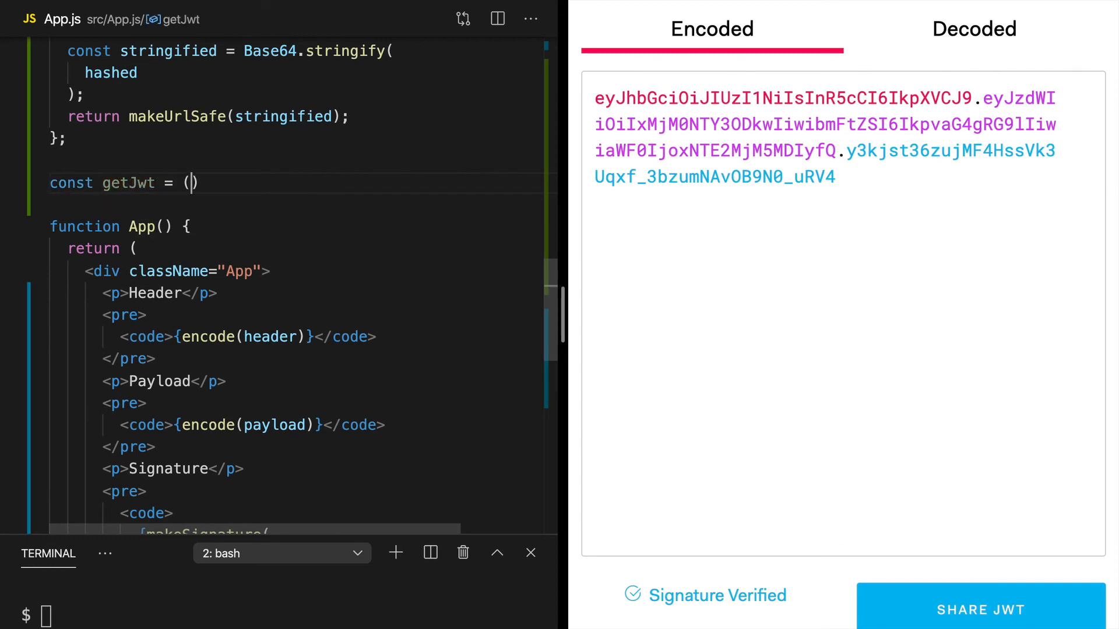
{"action": "type", "text": "header, pa"}
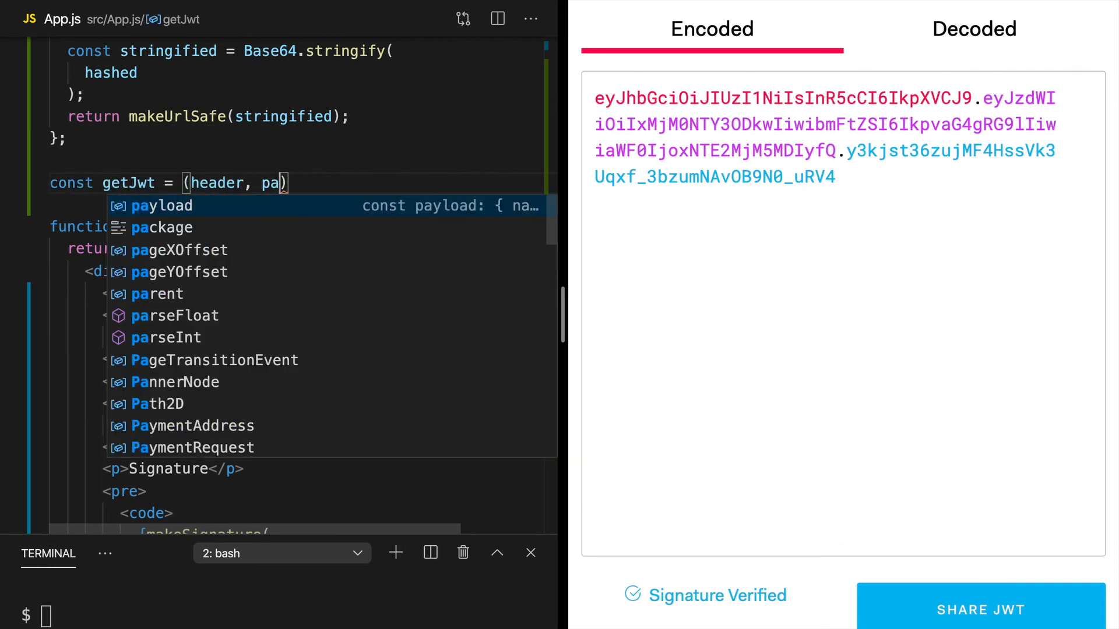
{"action": "type", "text": "yload, signat"}
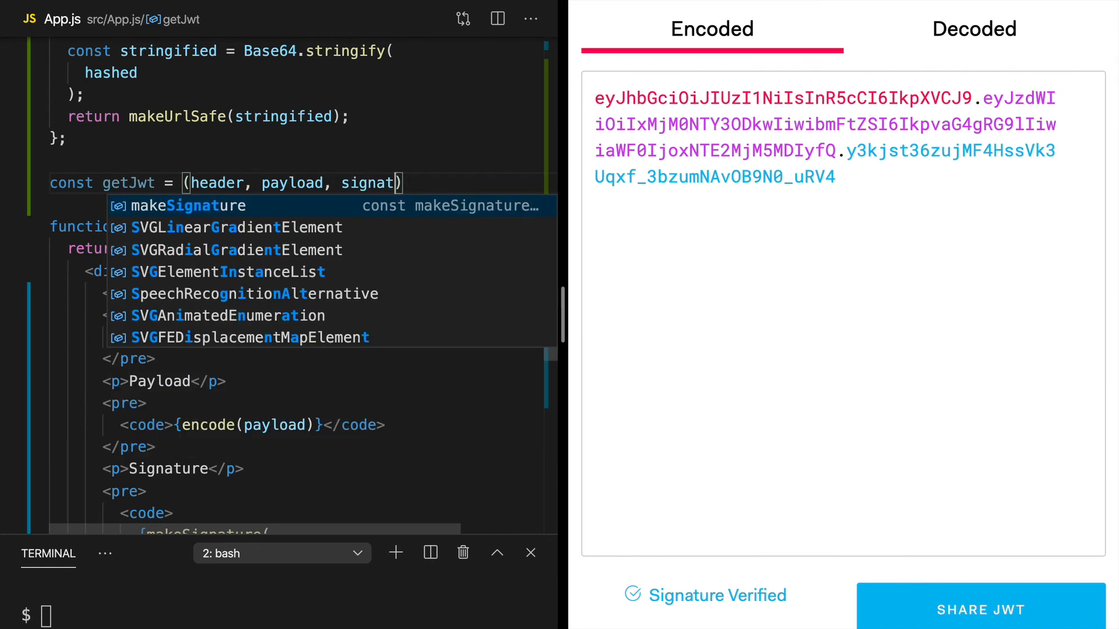
{"action": "type", "text": "ure"}
{"action": "key", "text": "End"}
{"action": "type", "text": "=> {"}
{"action": "key", "text": "Return"}
{"action": "type", "text": "retur"}
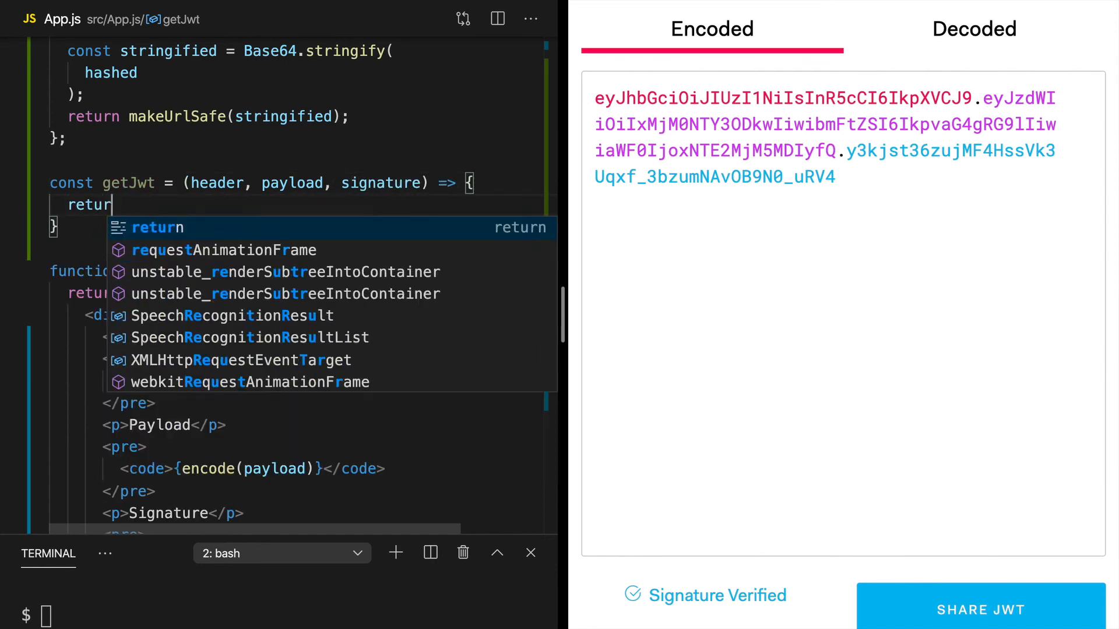
{"action": "type", "text": "n `${"}
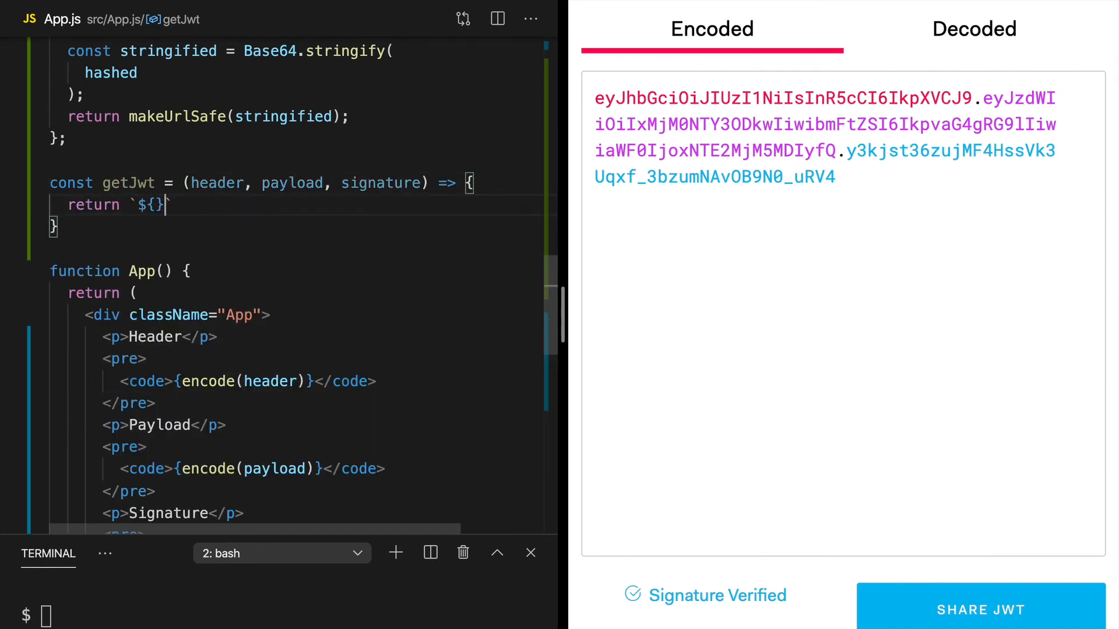
{"action": "type", "text": "header"}
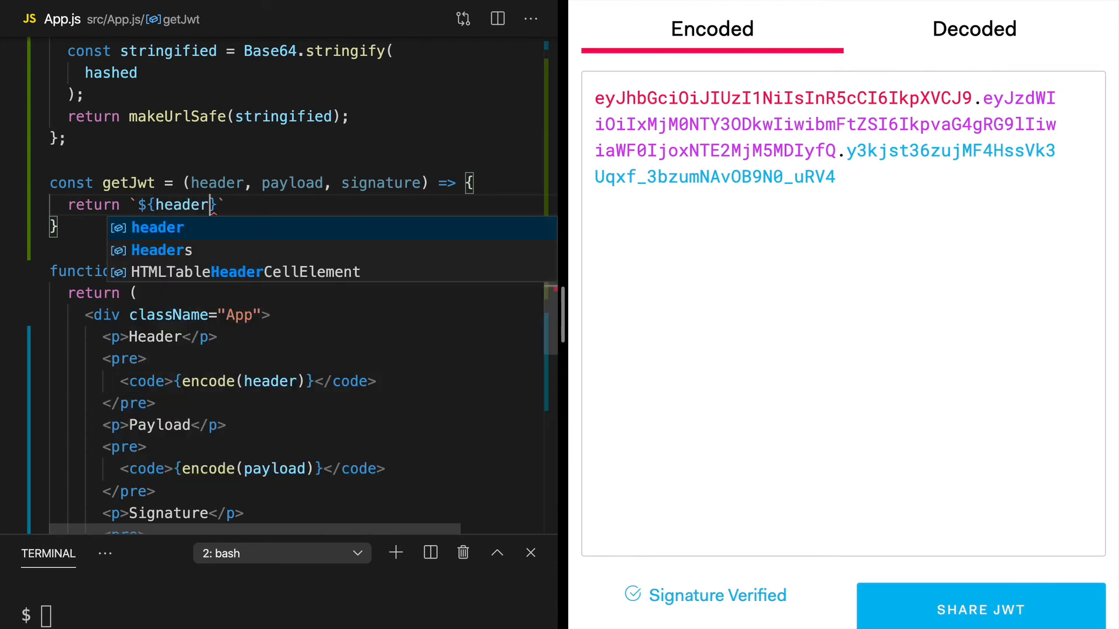
Step: Return `${header}.${payload}.${signature}` from getJwt using autocomplete suggestions
{"action": "key", "text": "Escape"}
{"action": "key", "text": "Right"}
{"action": "type", "text": ".${"}
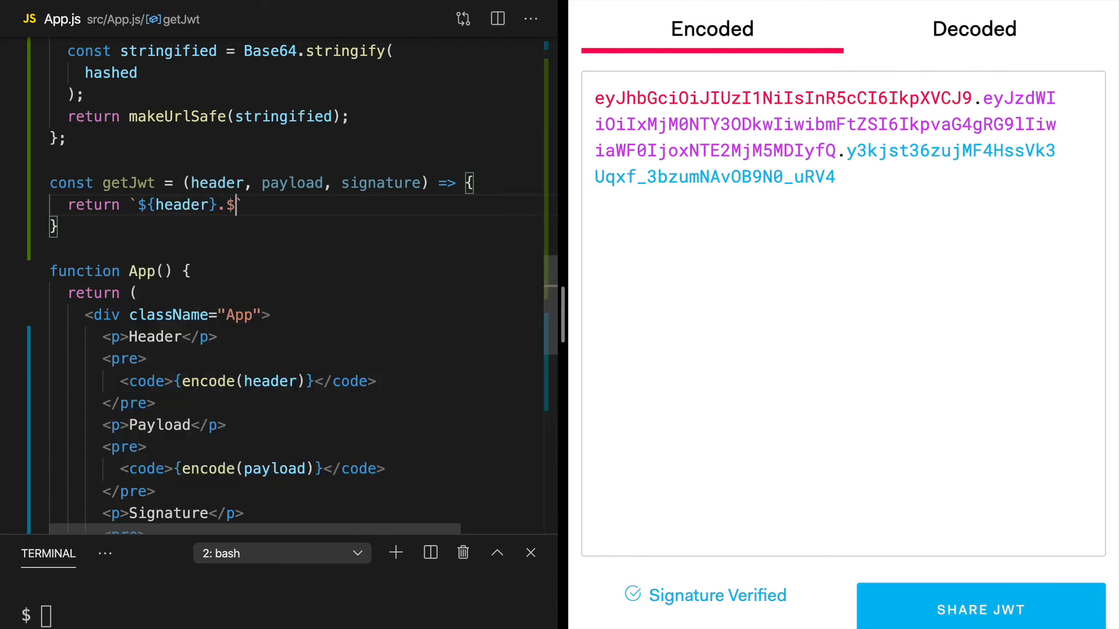
{"action": "type", "text": "payload"}
{"action": "key", "text": "Escape"}
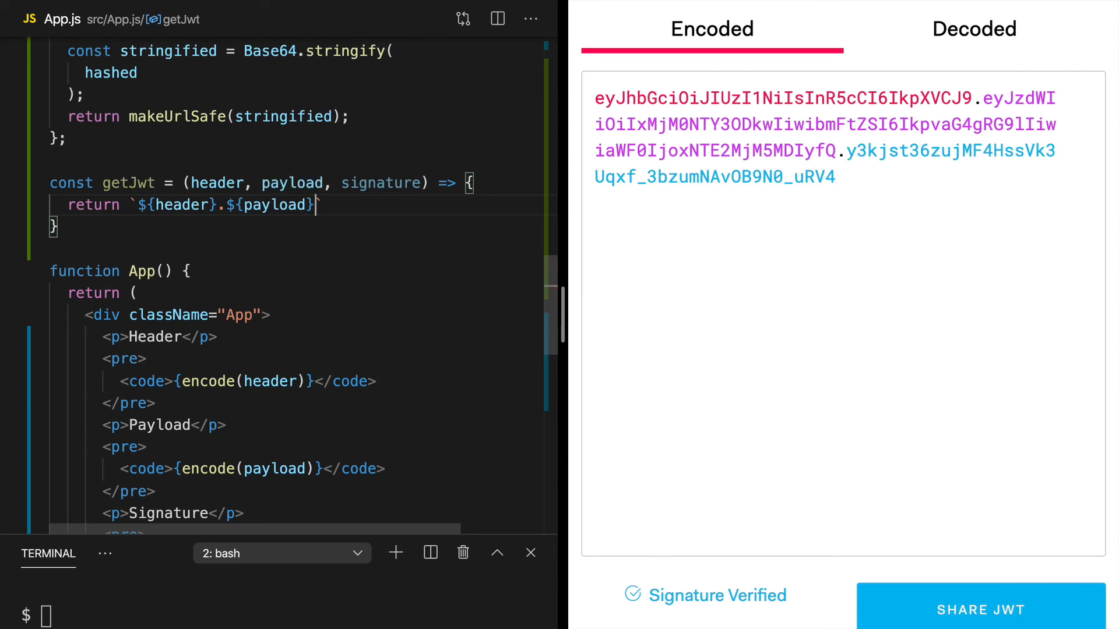
{"action": "key", "text": "Right"}
{"action": "type", "text": ".${sig"}
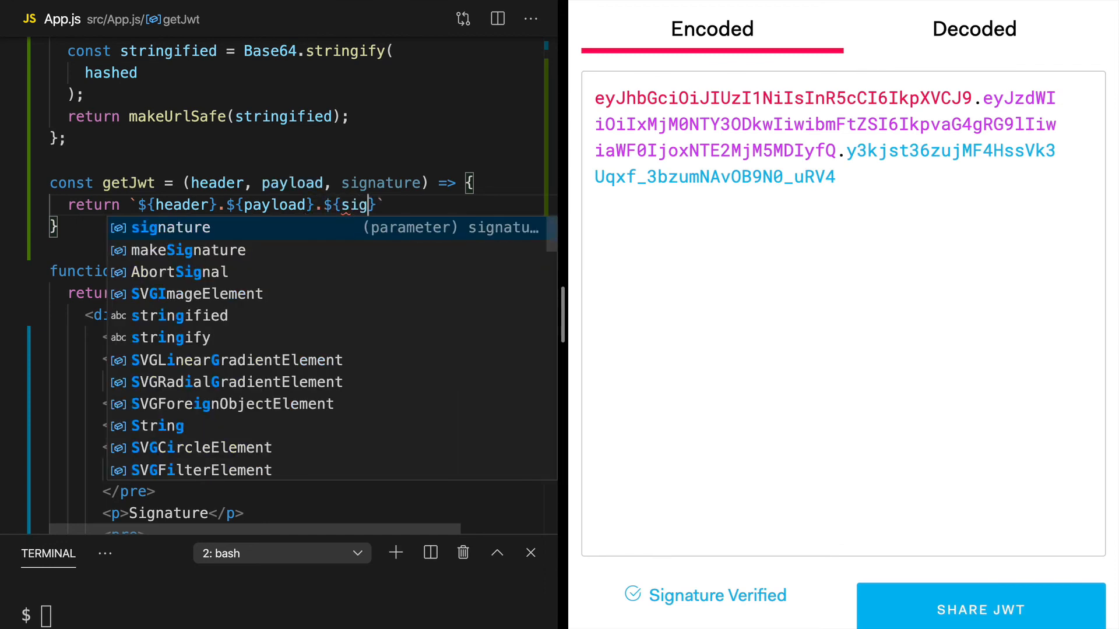
{"action": "type", "text": "nature"}
{"action": "key", "text": "Escape"}
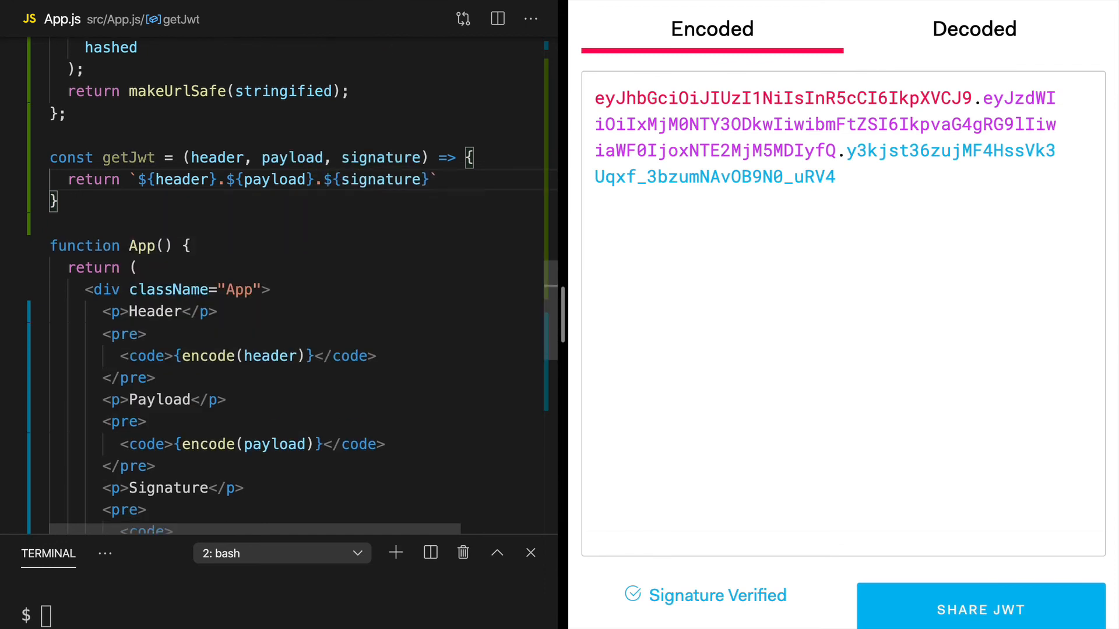
{"action": "scroll", "coordinate": [289, 288], "scroll_direction": "down", "scroll_amount": 10}
{"action": "scroll", "coordinate": [289, 289], "scroll_direction": "down", "scroll_amount": 1}
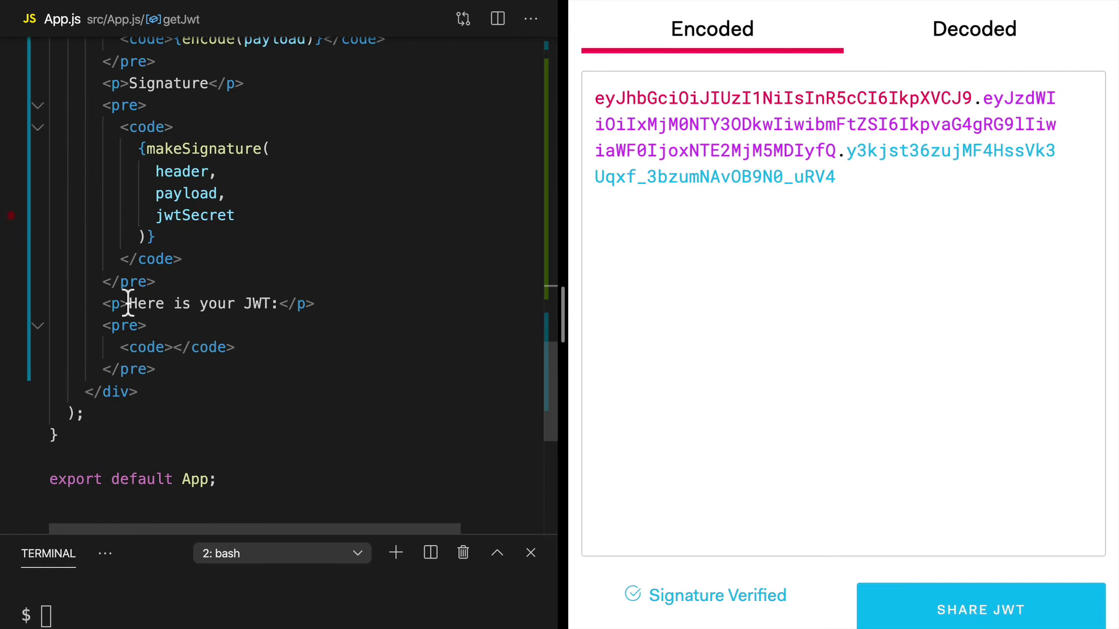
Step: Render getJwt(encode(header), encode(payload), makeSignature(header, payload, jwtSecret)) in the JWT code element and save
{"action": "left_click", "coordinate": [173, 355]}
{"action": "type", "text": "{jwtG</code"}
{"action": "key", "text": "BackSpace"}
{"action": "key", "text": "BackSpace"}
{"action": "key", "text": "BackSpace"}
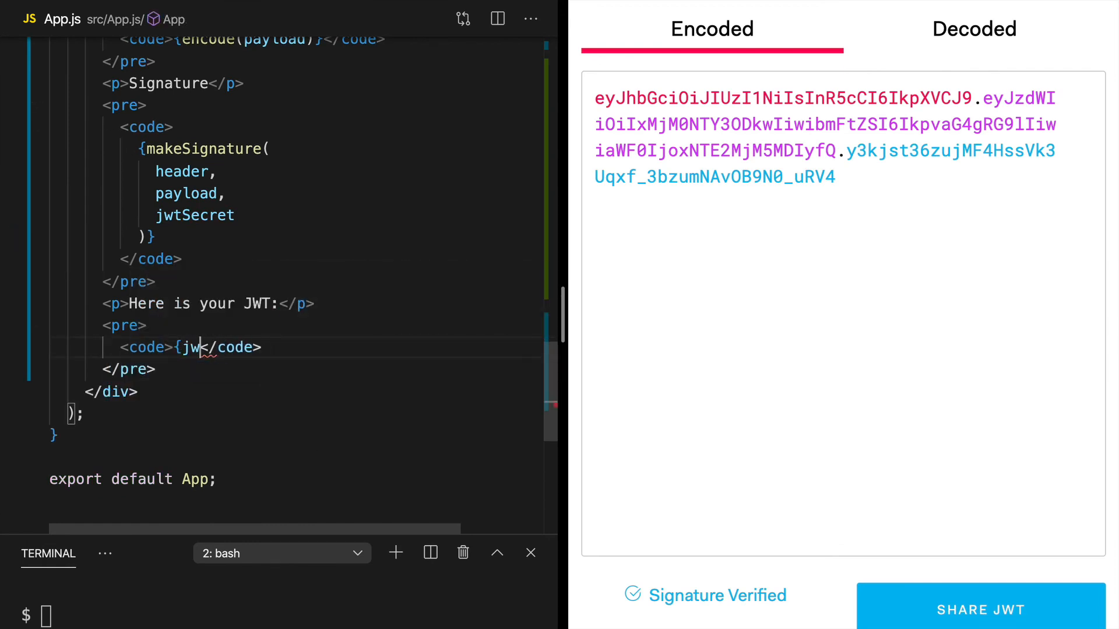
{"action": "type", "text": "getJwt("}
{"action": "key", "text": "Return"}
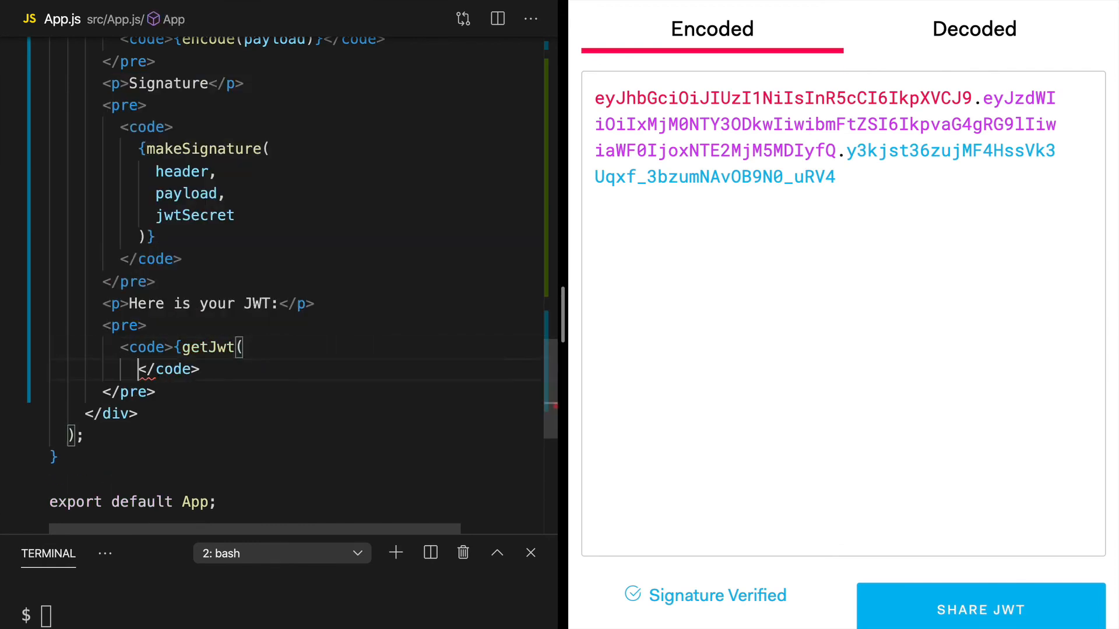
{"action": "type", "text": "encode("}
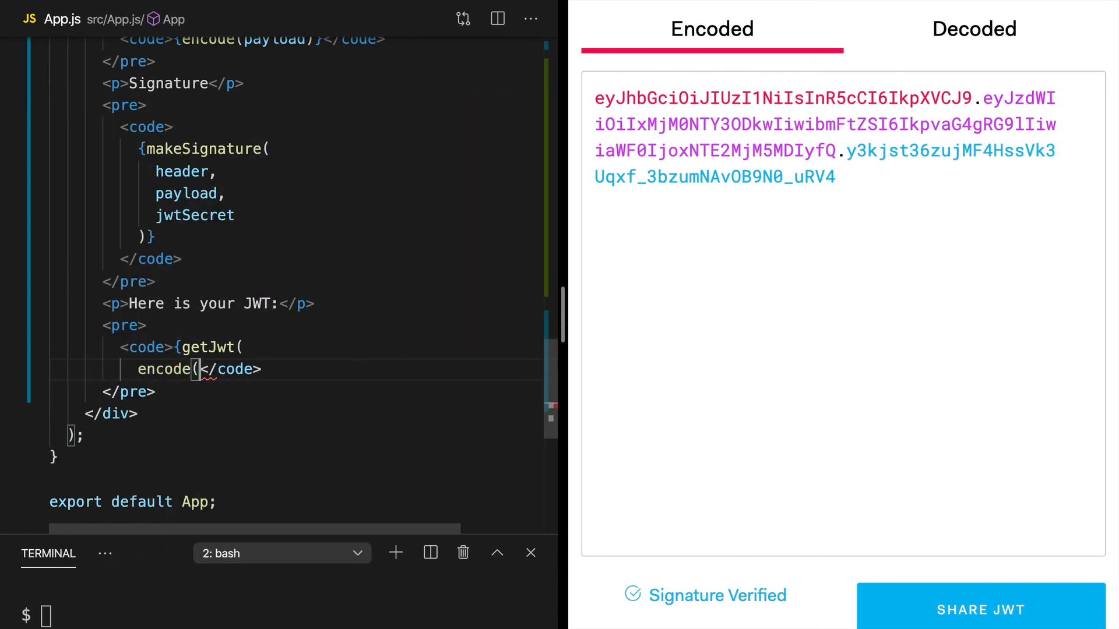
{"action": "type", "text": "hdear"}
{"action": "key", "text": "BackSpace"}
{"action": "key", "text": "BackSpace"}
{"action": "key", "text": "BackSpace"}
{"action": "type", "text": "eader),"}
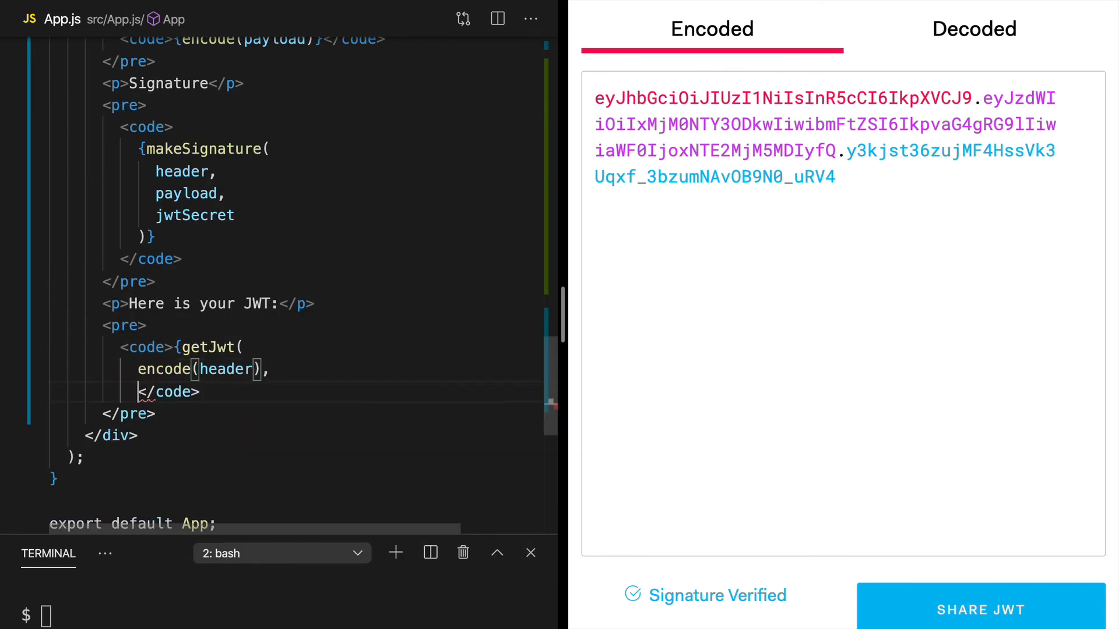
{"action": "key", "text": "Return"}
{"action": "type", "text": "encode("}
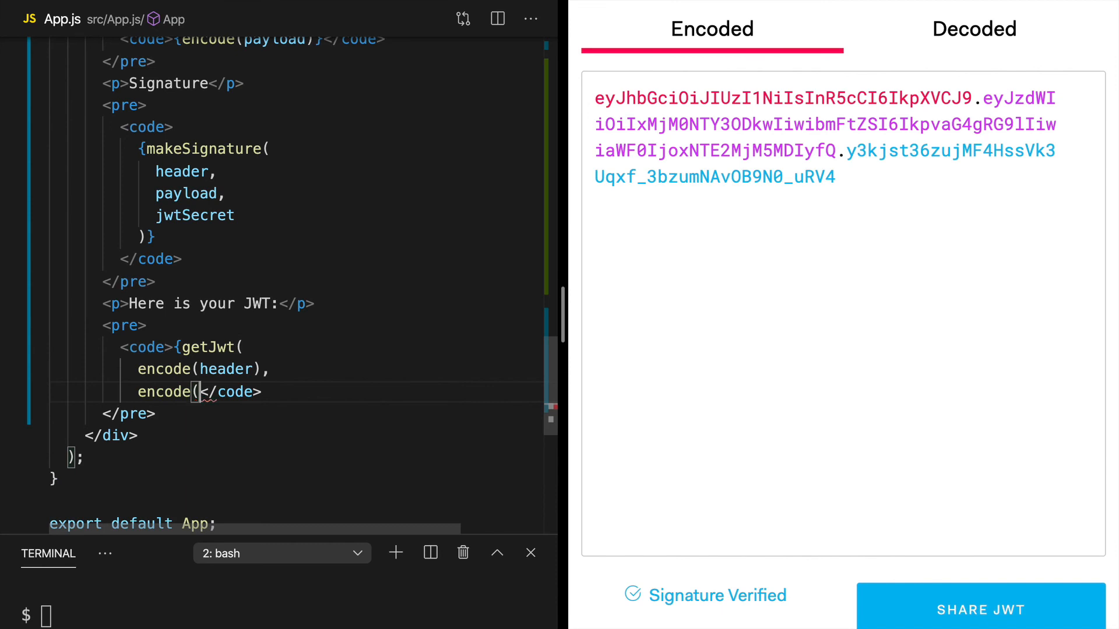
{"action": "type", "text": "payload),"}
{"action": "key", "text": "Return"}
{"action": "type", "text": "make"}
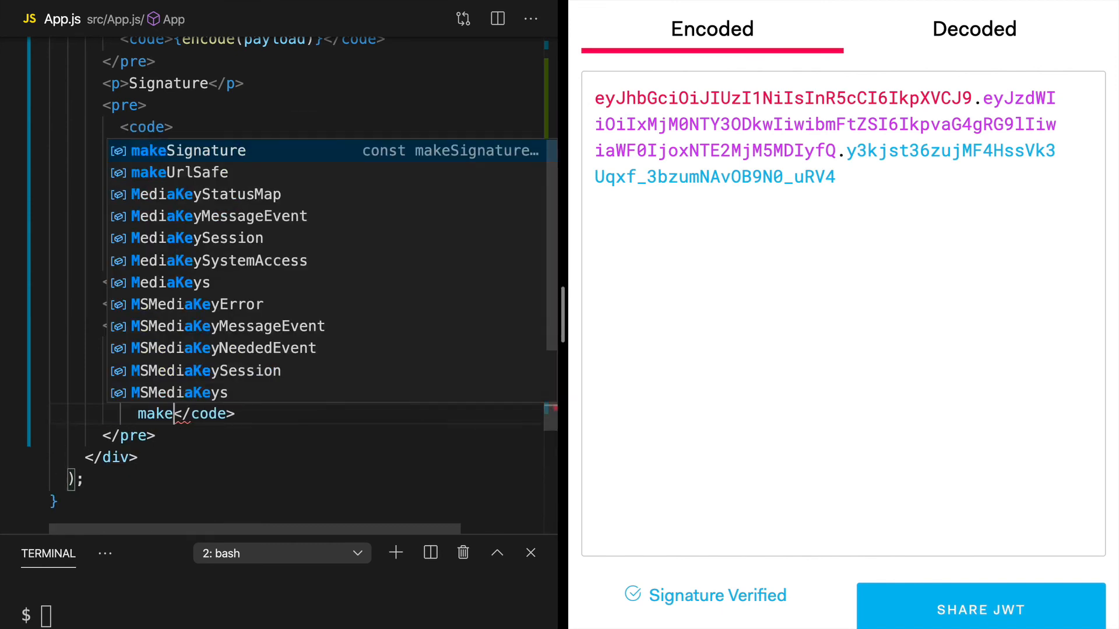
{"action": "type", "text": "Signk"}
{"action": "key", "text": "BackSpace"}
{"action": "type", "text": "ature("}
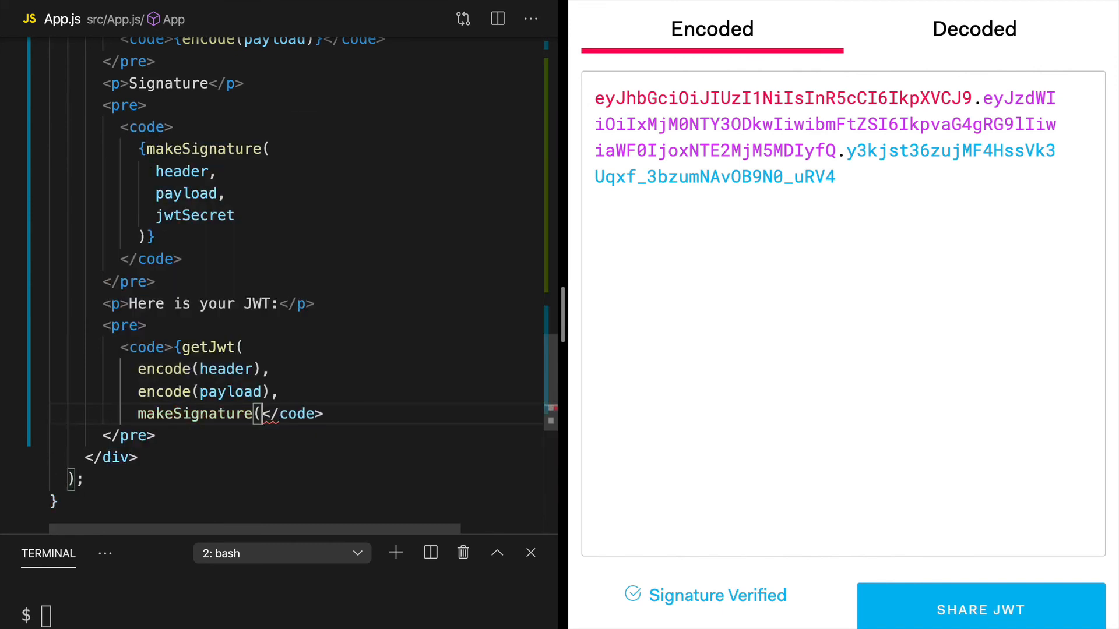
{"action": "type", "text": "header, payload"}
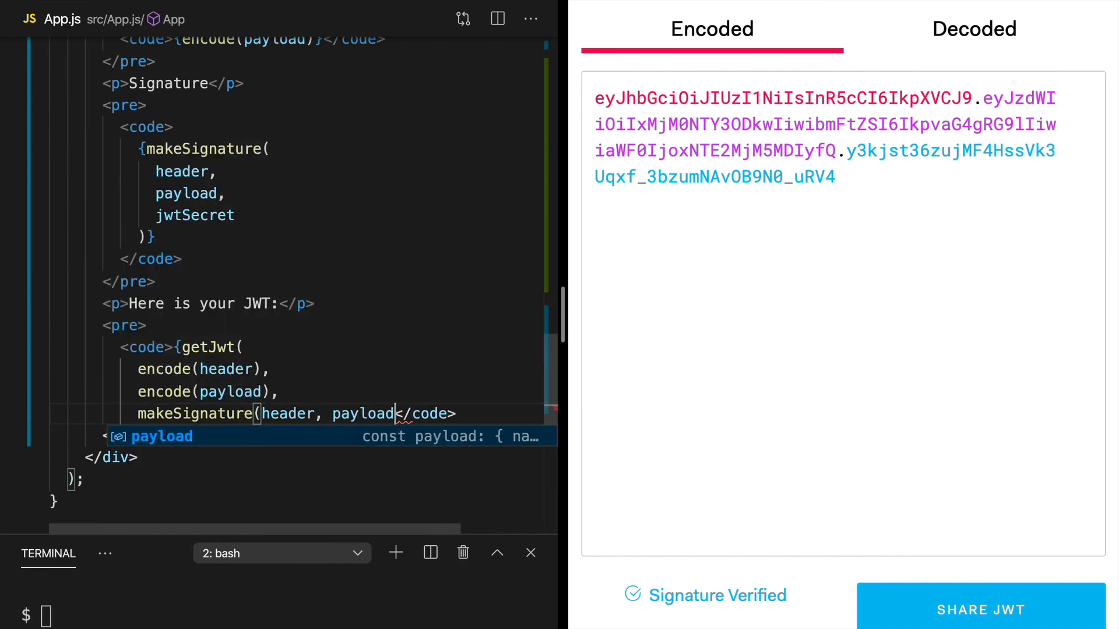
{"action": "type", "text": ", j"}
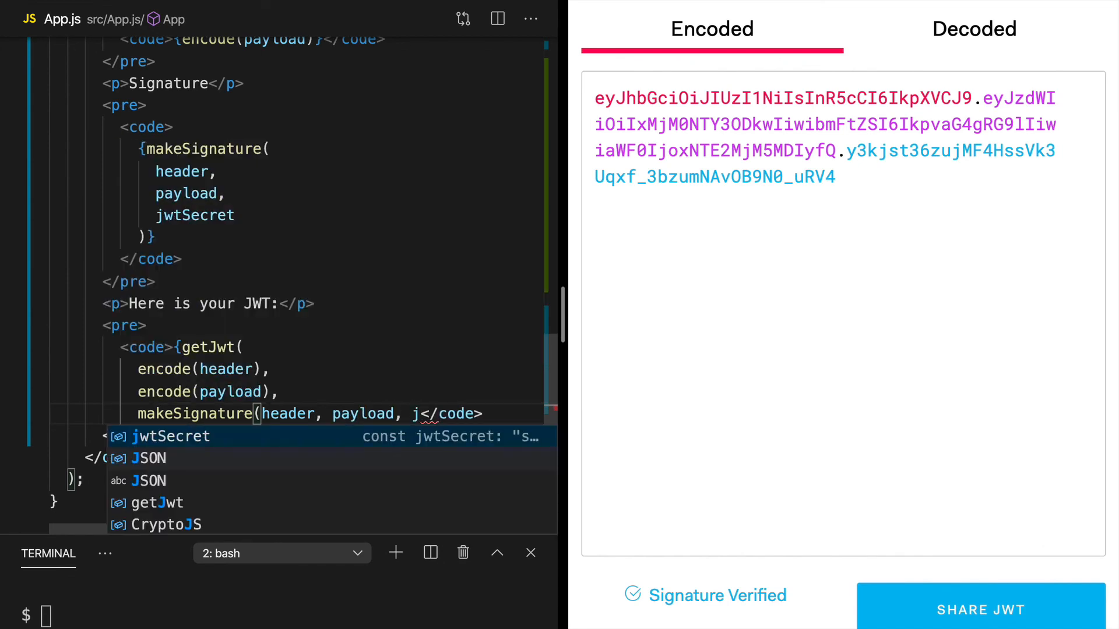
{"action": "type", "text": "wtSecr"}
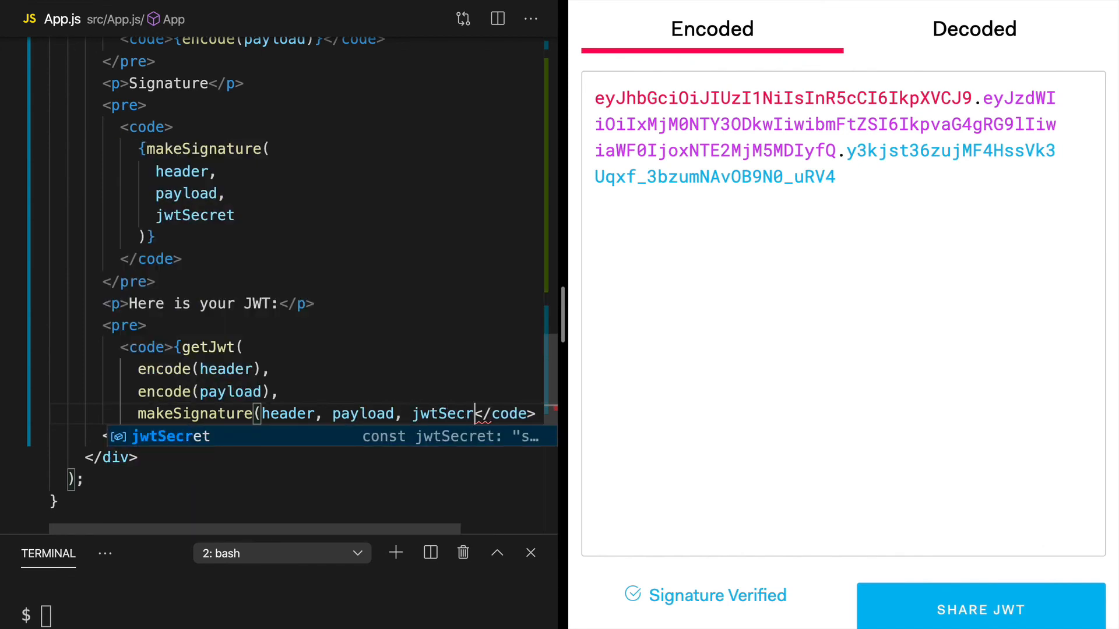
{"action": "type", "text": "et)"}
{"action": "key", "text": "ctrl+s"}
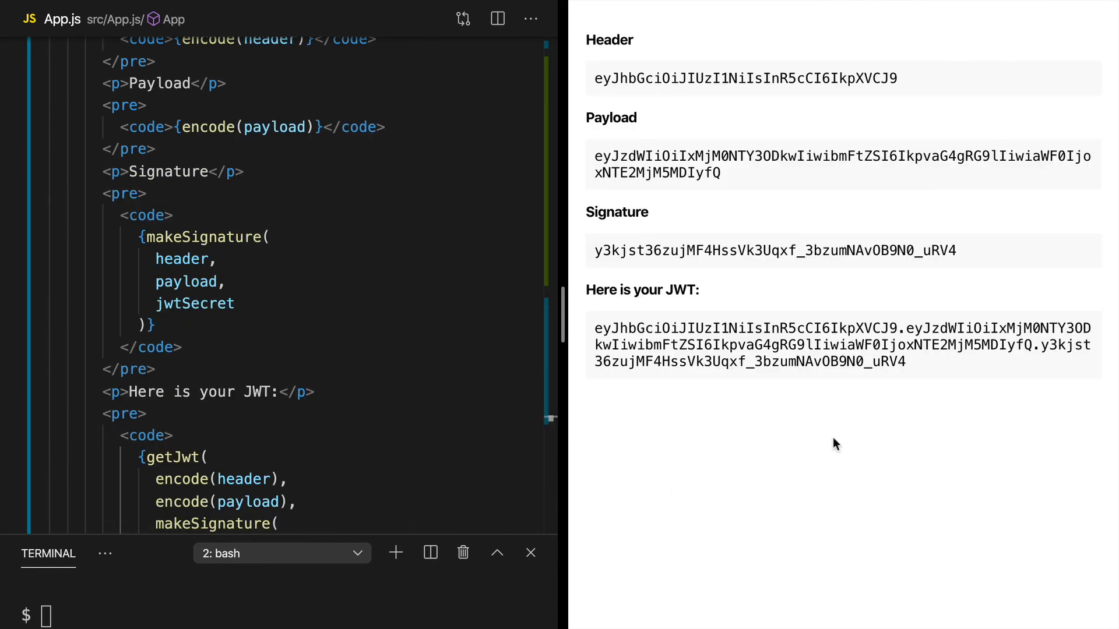
{"action": "left_click_drag", "start_coordinate": [909, 363], "coordinate": [593, 326]}
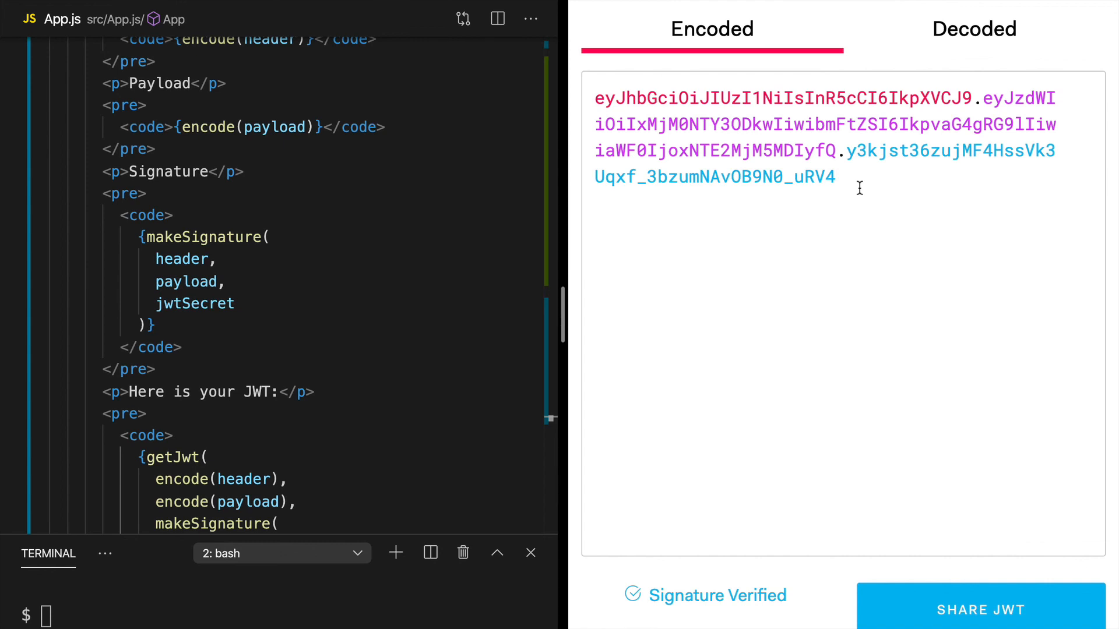
{"action": "left_click", "coordinate": [859, 188]}
{"action": "left_click", "coordinate": [971, 28]}
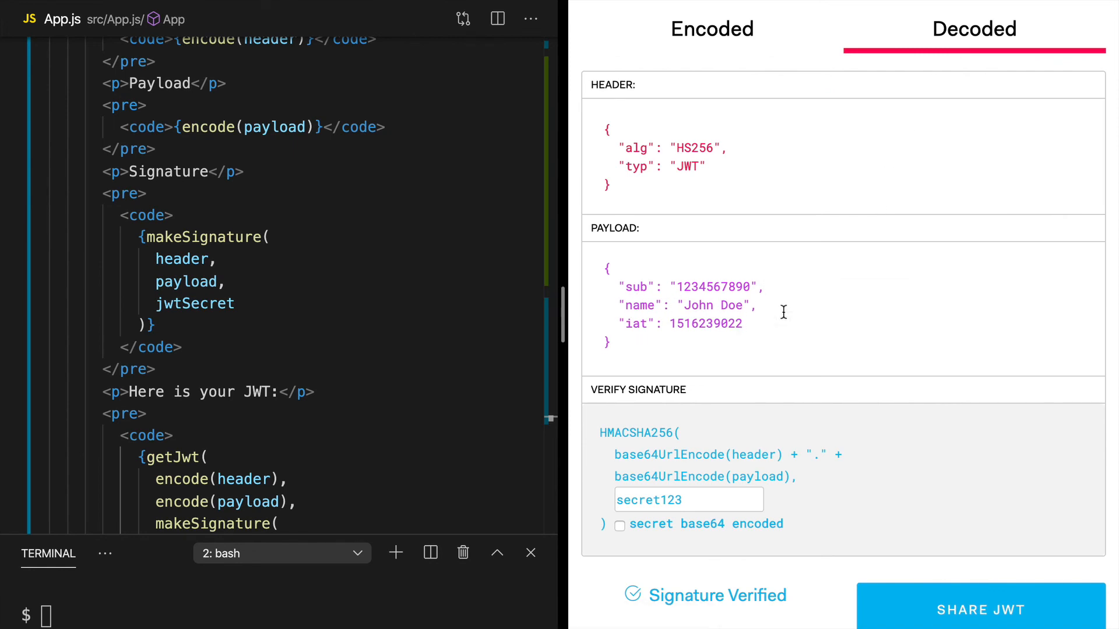
{"action": "key", "text": "BackSpace"}
{"action": "key", "text": "BackSpace"}
{"action": "type", "text": "10"}
{"action": "left_click", "coordinate": [712, 29]}
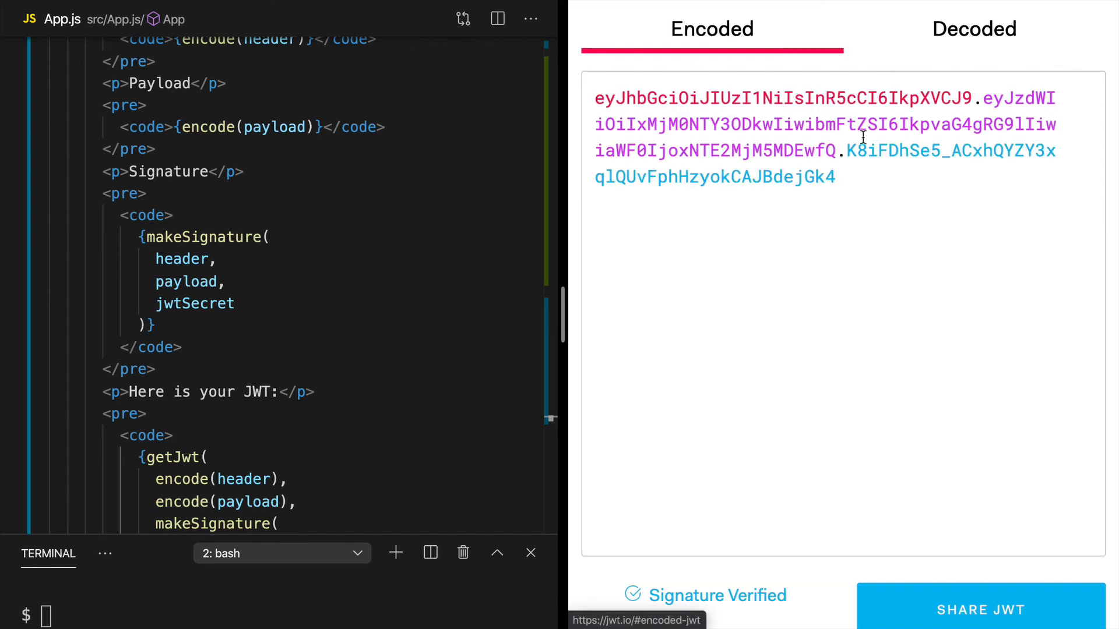
Step: Highlight the changed signature and payload segments of the new encoded token
{"action": "left_click_drag", "start_coordinate": [845, 150], "coordinate": [846, 177]}
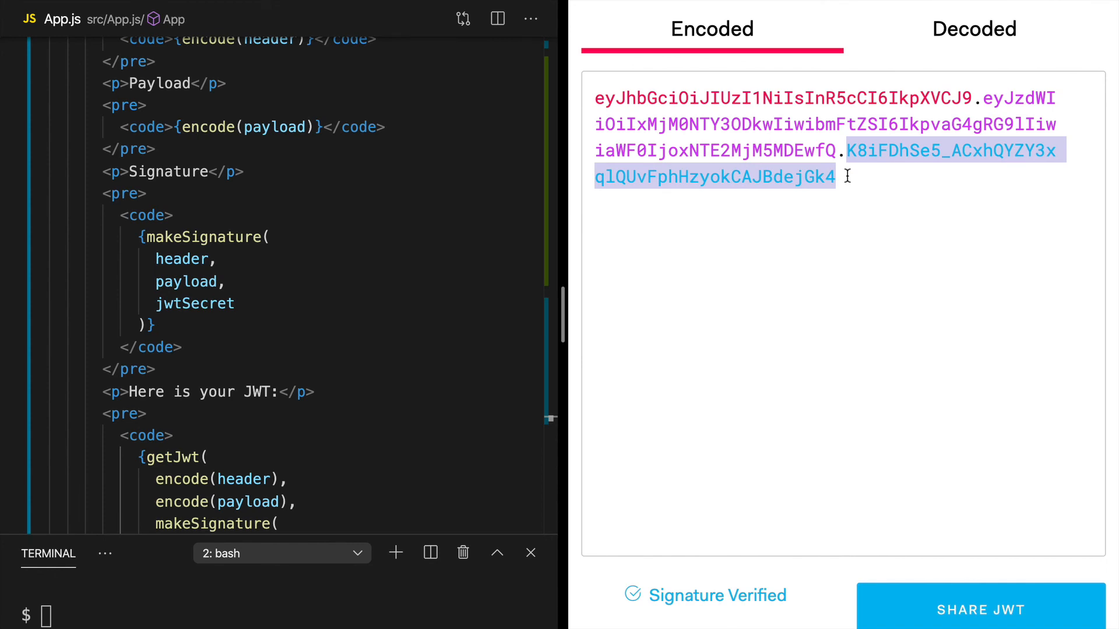
{"action": "mouse_move", "coordinate": [836, 151]}
{"action": "left_mouse_down"}
{"action": "mouse_move", "coordinate": [996, 98]}
{"action": "mouse_move", "coordinate": [986, 96]}
{"action": "left_mouse_up"}
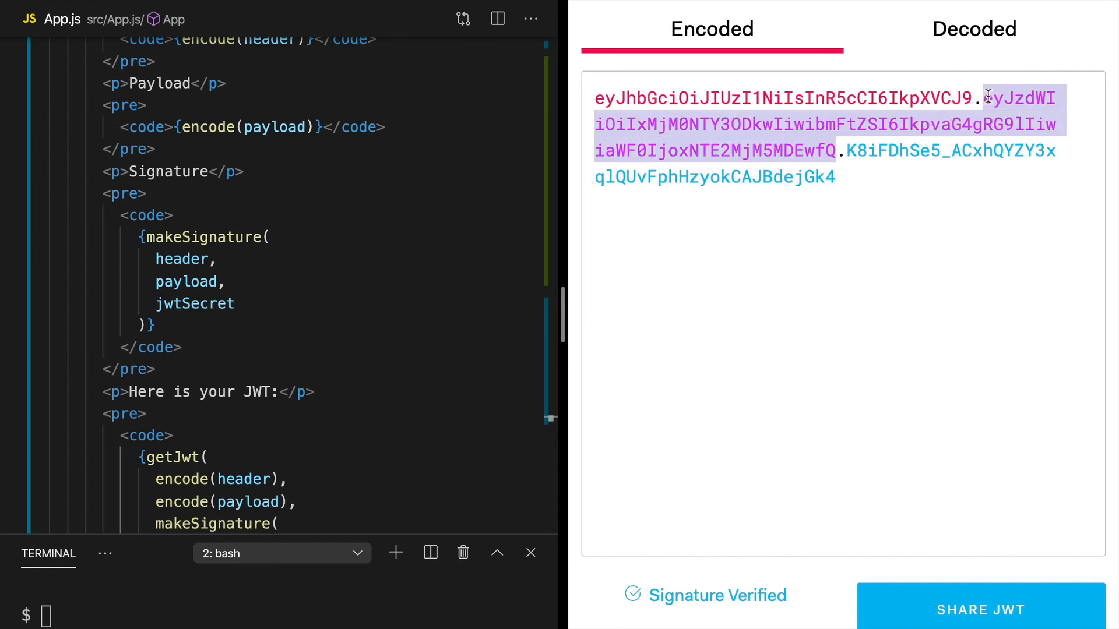